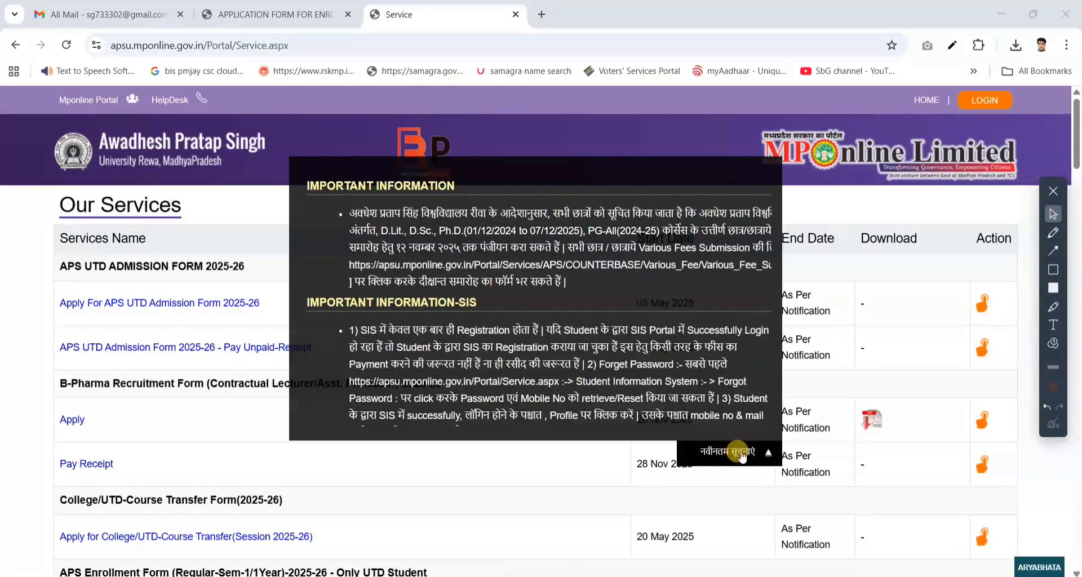
- Collapse the important-information notice and find the APS Private PG Registration Cum Enrollment Form - 2025-26 section in the services list
{"action": "left_click", "coordinate": [752, 452]}
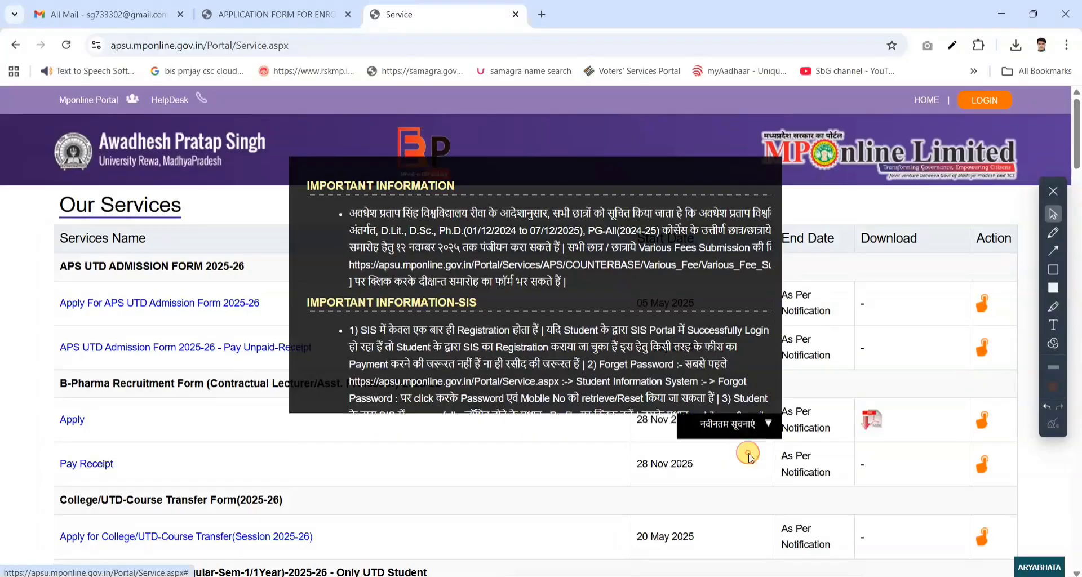
{"action": "scroll", "coordinate": [284, 431], "scroll_direction": "down", "scroll_amount": 6}
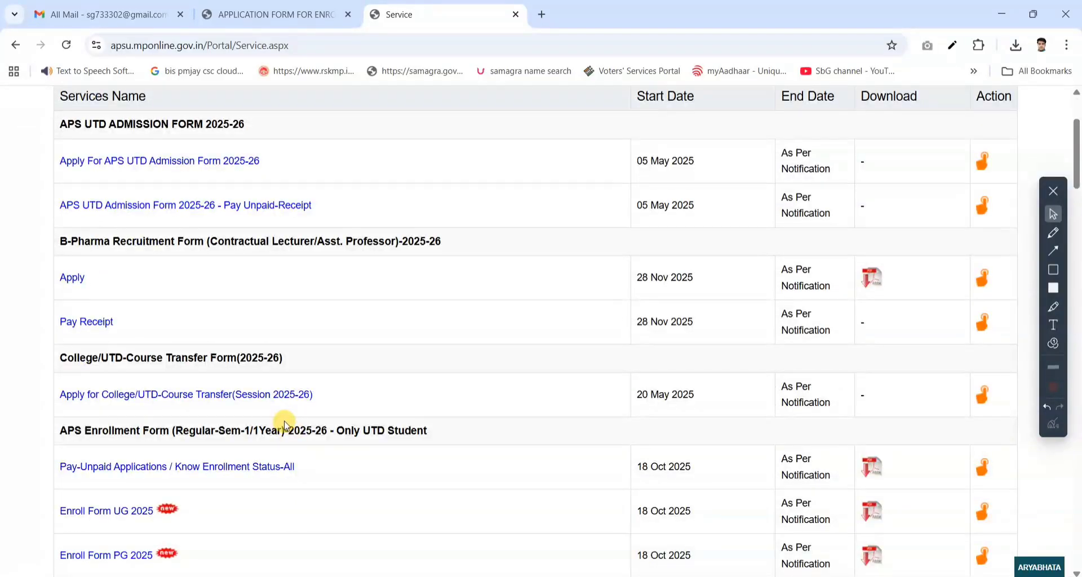
{"action": "scroll", "coordinate": [285, 428], "scroll_direction": "down", "scroll_amount": 1}
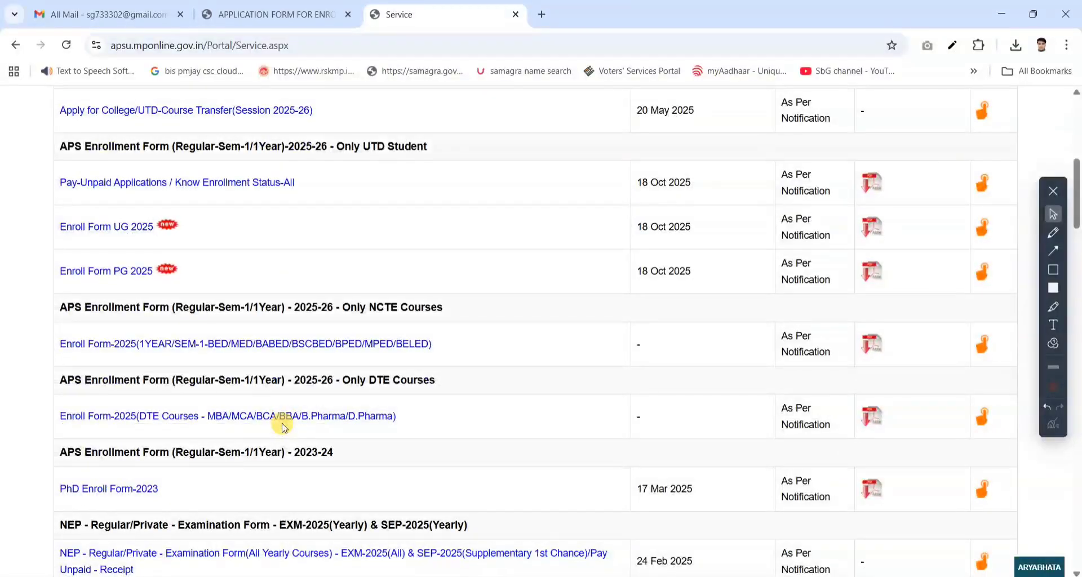
{"action": "scroll", "coordinate": [285, 429], "scroll_direction": "down", "scroll_amount": 4}
{"action": "scroll", "coordinate": [282, 427], "scroll_direction": "down", "scroll_amount": 2}
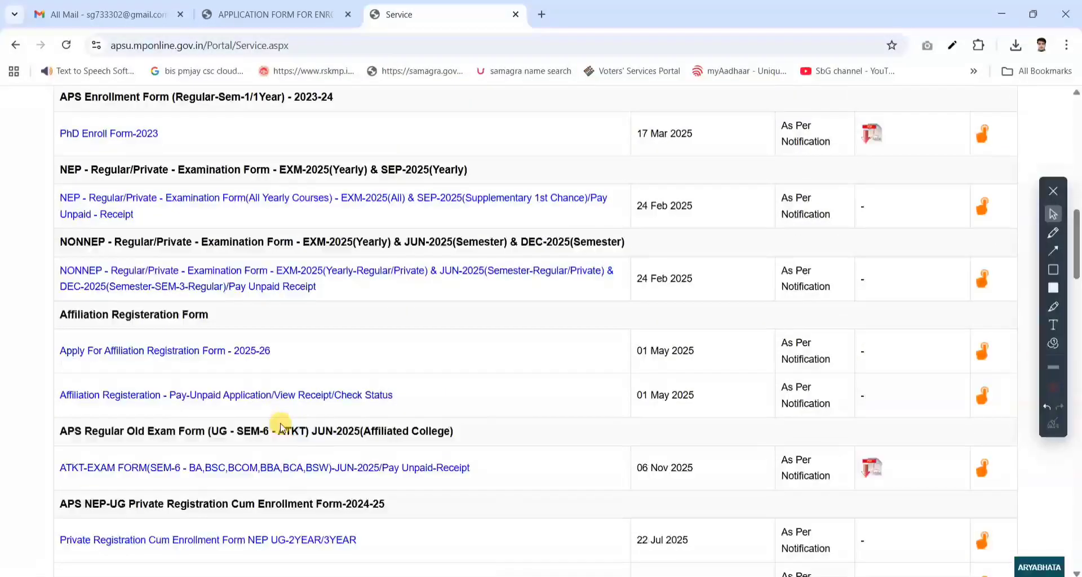
{"action": "scroll", "coordinate": [280, 428], "scroll_direction": "down", "scroll_amount": 4}
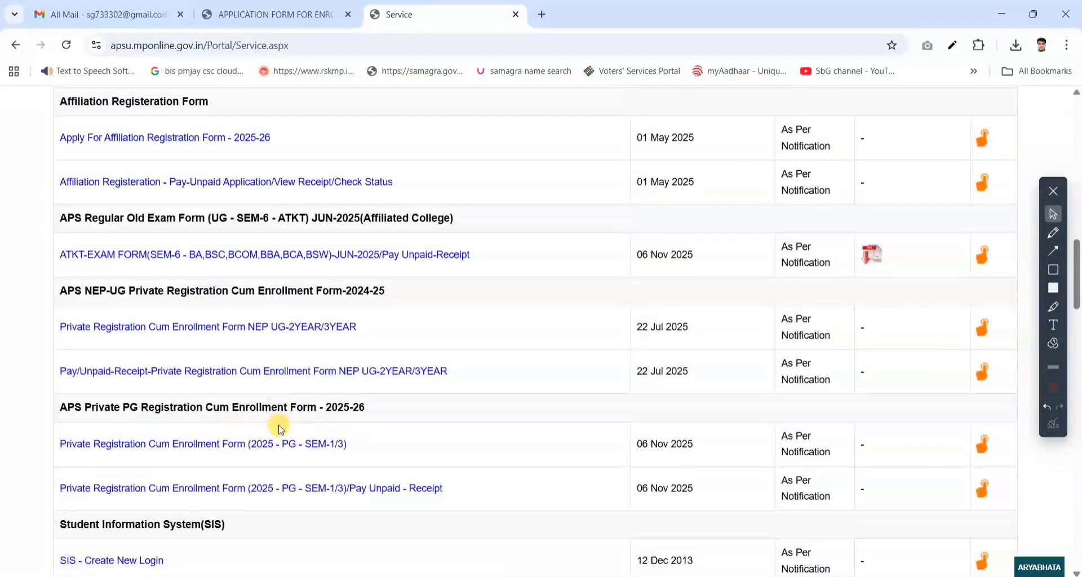
{"action": "scroll", "coordinate": [280, 429], "scroll_direction": "down", "scroll_amount": 3}
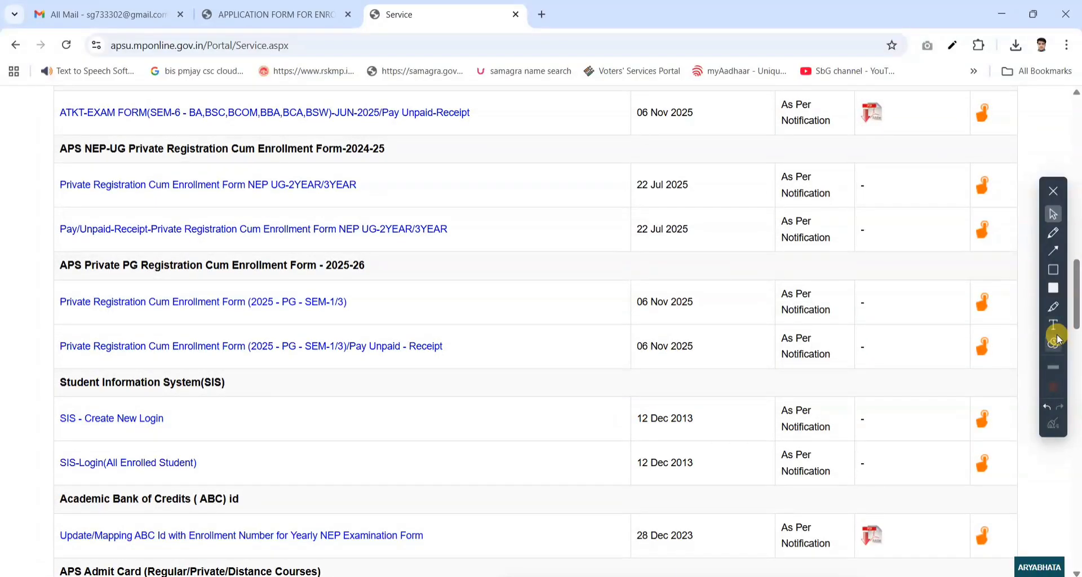
- Highlight the APS Private PG Registration Cum Enrollment Form - 2025-26 section, including the first entry's start date and action icon
{"action": "left_click", "coordinate": [1053, 309]}
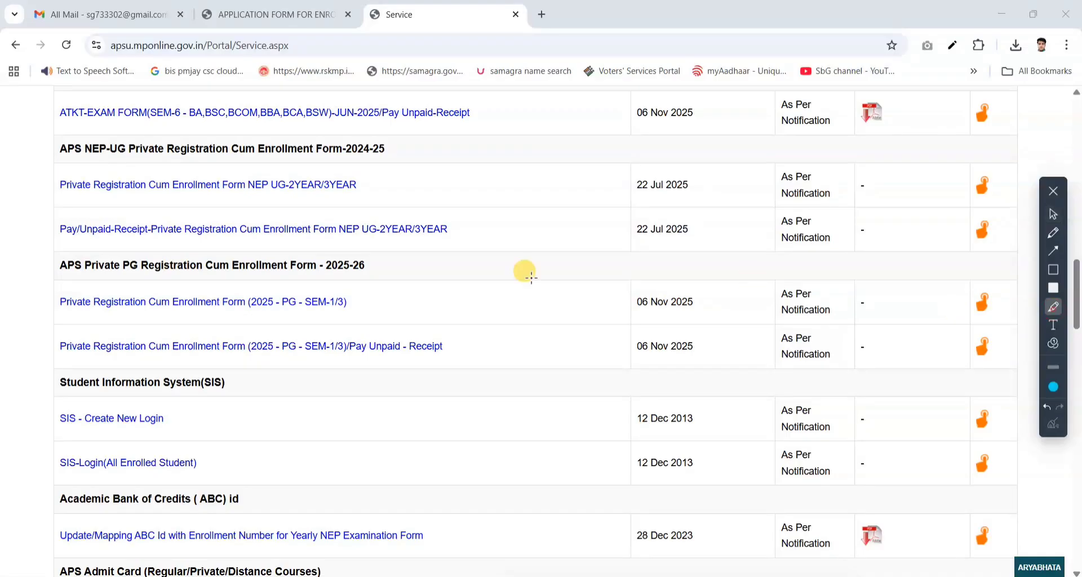
{"action": "left_click_drag", "start_coordinate": [58, 254], "coordinate": [535, 371]}
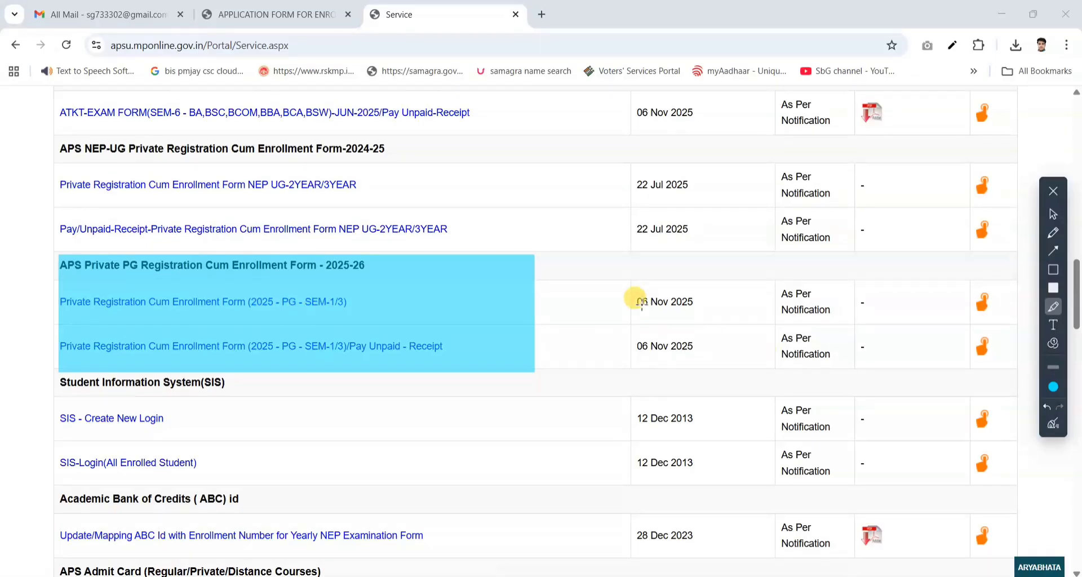
{"action": "left_click_drag", "start_coordinate": [635, 290], "coordinate": [726, 314]}
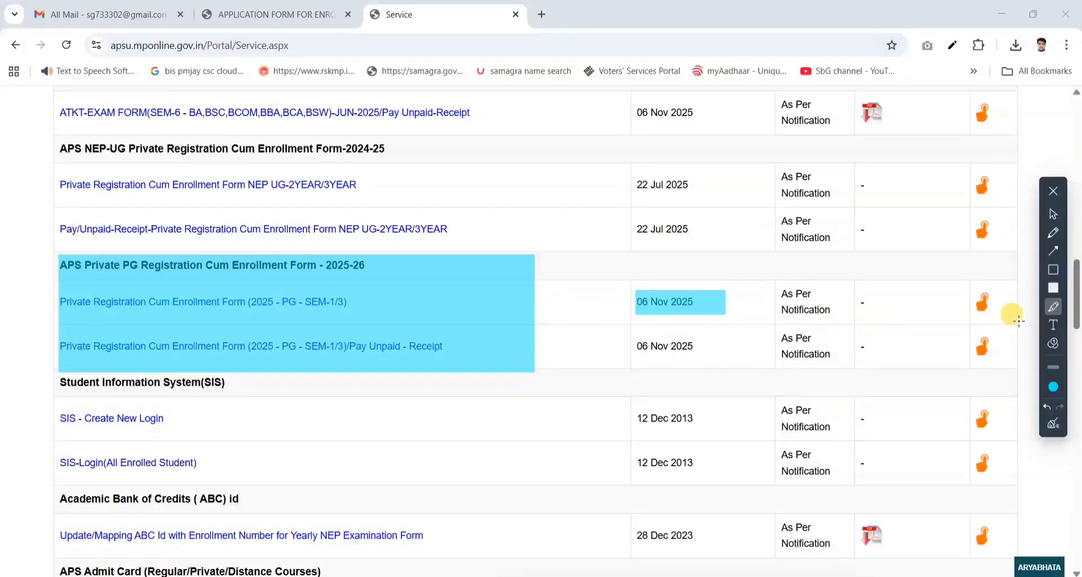
{"action": "left_click_drag", "start_coordinate": [968, 282], "coordinate": [1016, 326]}
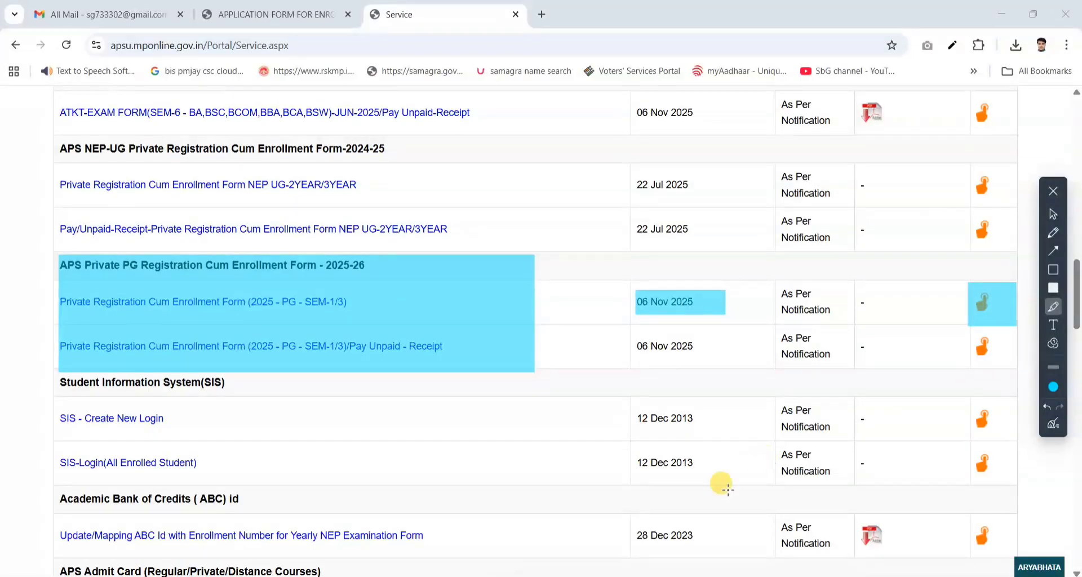
- Clear the highlights and open the Private Registration Cum Enrollment Form (2025 - PG - SEM-1/3)
{"action": "left_click", "coordinate": [1053, 213]}
{"action": "left_click", "coordinate": [1052, 423]}
{"action": "left_click", "coordinate": [313, 304]}
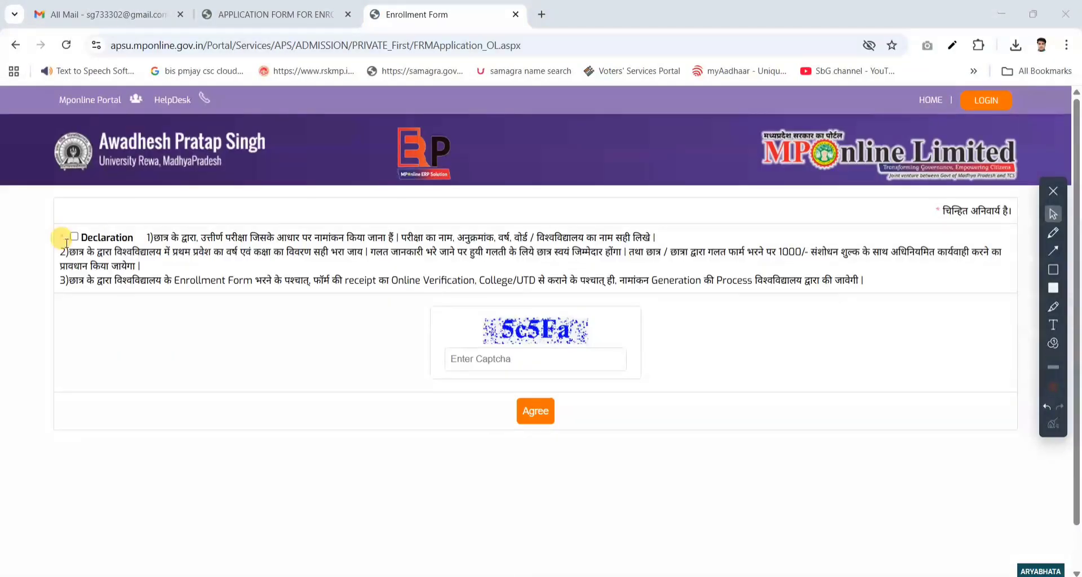
- Mark the declaration checkbox and the captcha area with red rectangles, and clear the markings
{"action": "left_click", "coordinate": [1053, 270]}
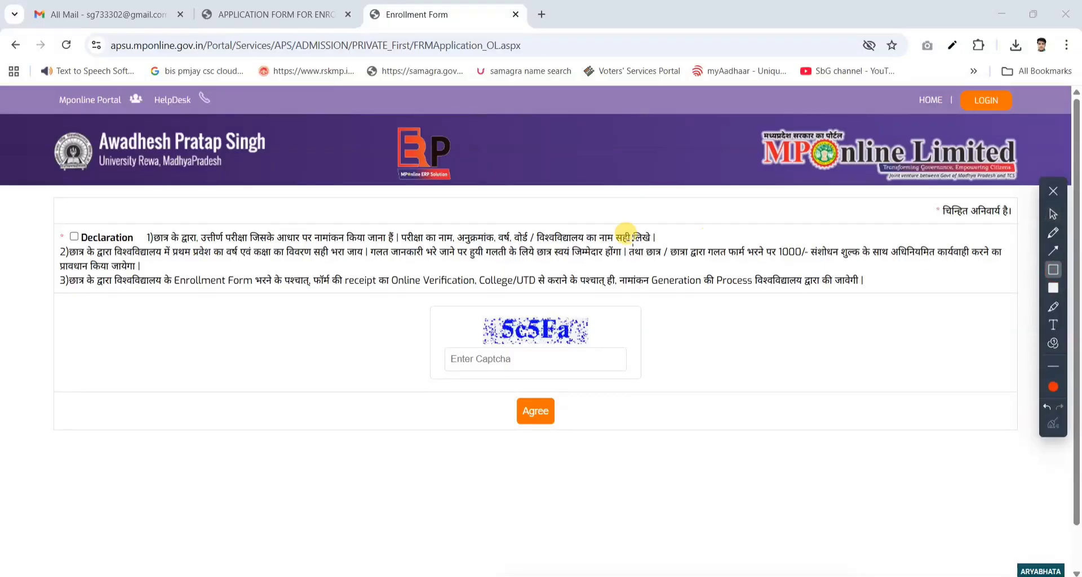
{"action": "mouse_move", "coordinate": [57, 226]}
{"action": "left_mouse_down"}
{"action": "mouse_move", "coordinate": [79, 242]}
{"action": "mouse_move", "coordinate": [143, 249]}
{"action": "left_mouse_up"}
{"action": "left_click_drag", "start_coordinate": [445, 308], "coordinate": [671, 374]}
{"action": "left_click", "coordinate": [1056, 224]}
{"action": "left_click", "coordinate": [1053, 420]}
- Accept the declaration, enter the displayed captcha code and agree to open the enrollment form
{"action": "left_click", "coordinate": [73, 237]}
{"action": "left_click", "coordinate": [516, 349]}
{"action": "type", "text": "5c5"}
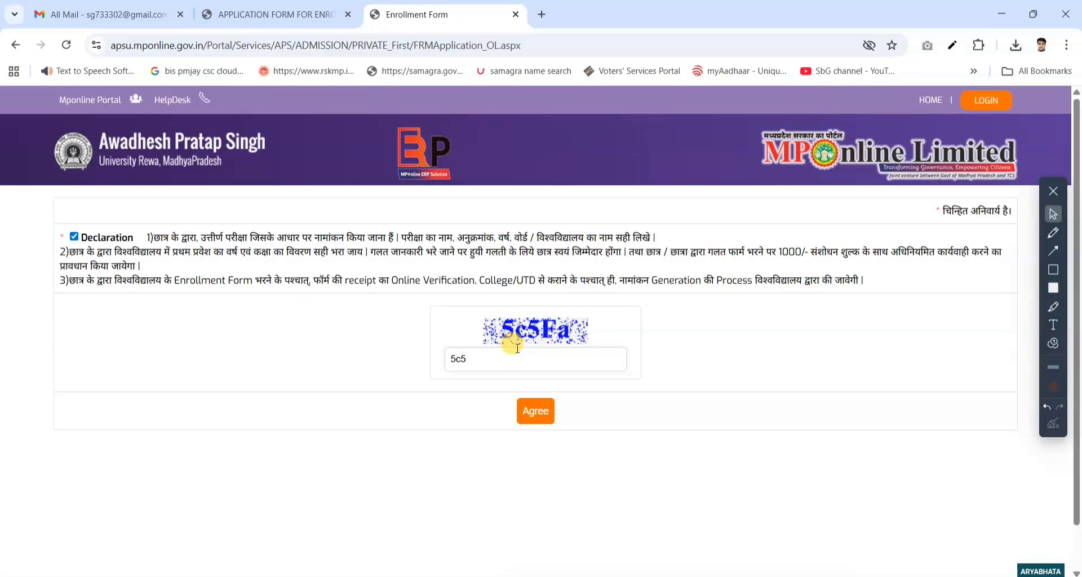
{"action": "type", "text": "Fa"}
{"action": "left_click", "coordinate": [538, 411]}
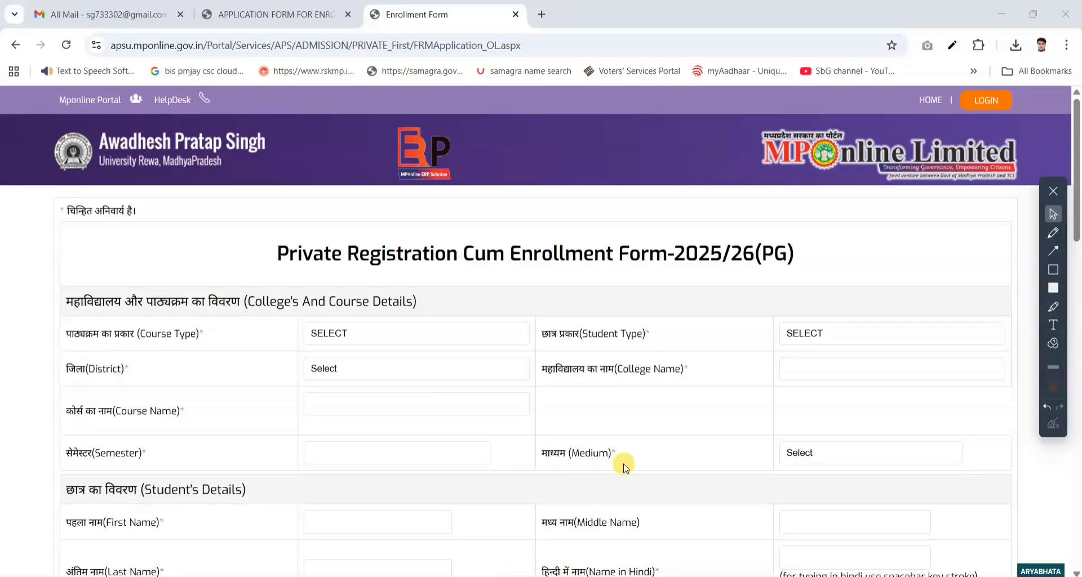
- Look through the enrollment form, highlight its College's And Course Details section and clear the highlight
{"action": "scroll", "coordinate": [666, 367], "scroll_direction": "down", "scroll_amount": 20}
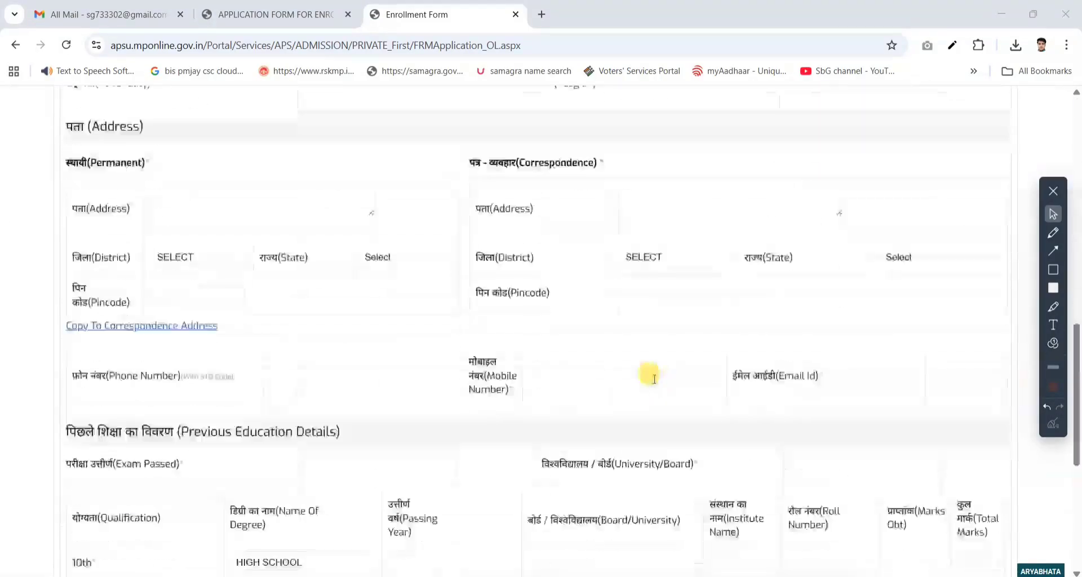
{"action": "scroll", "coordinate": [654, 378], "scroll_direction": "up", "scroll_amount": 20}
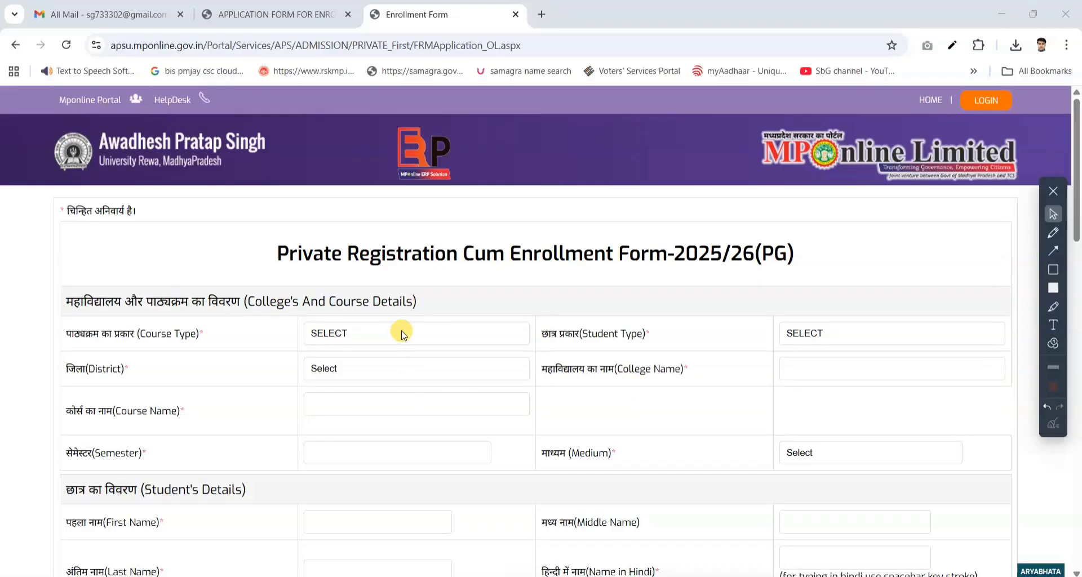
{"action": "left_click", "coordinate": [1053, 305]}
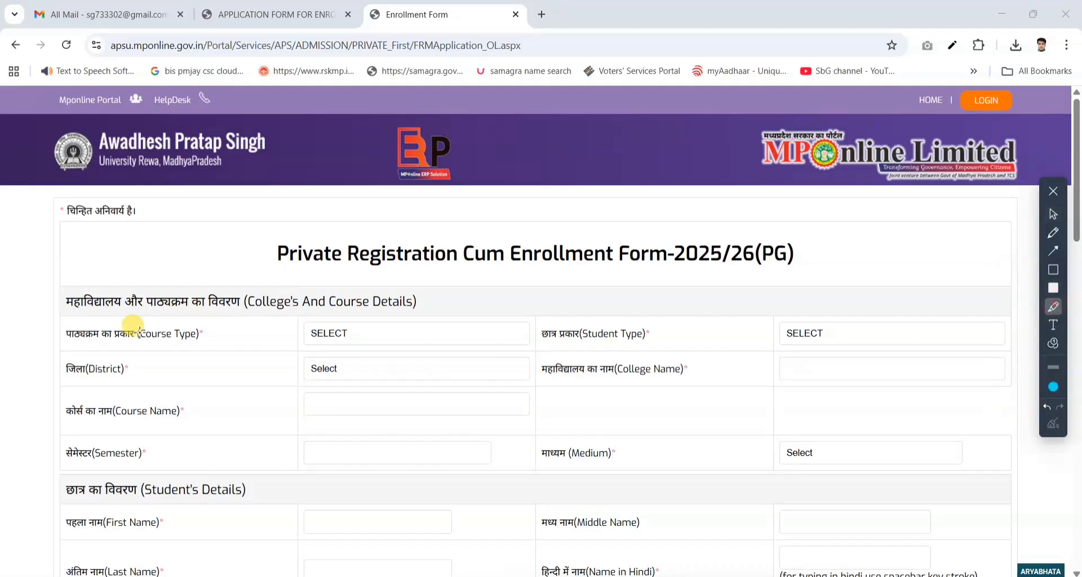
{"action": "mouse_move", "coordinate": [49, 300]}
{"action": "left_mouse_down"}
{"action": "mouse_move", "coordinate": [455, 310]}
{"action": "mouse_move", "coordinate": [457, 325]}
{"action": "mouse_move", "coordinate": [890, 442]}
{"action": "mouse_move", "coordinate": [930, 466]}
{"action": "mouse_move", "coordinate": [1034, 472]}
{"action": "left_mouse_up"}
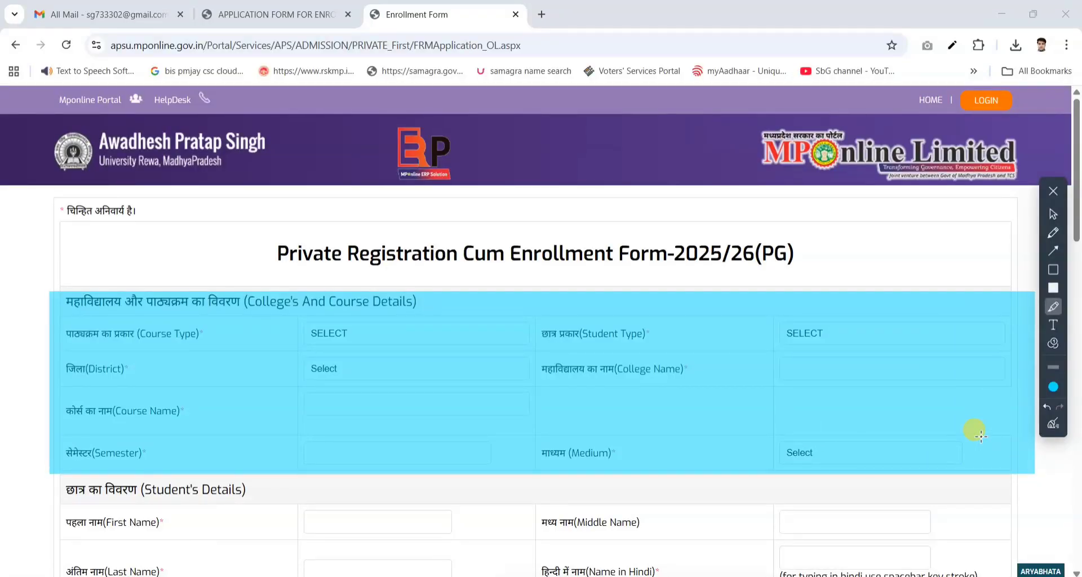
{"action": "left_click", "coordinate": [1053, 422]}
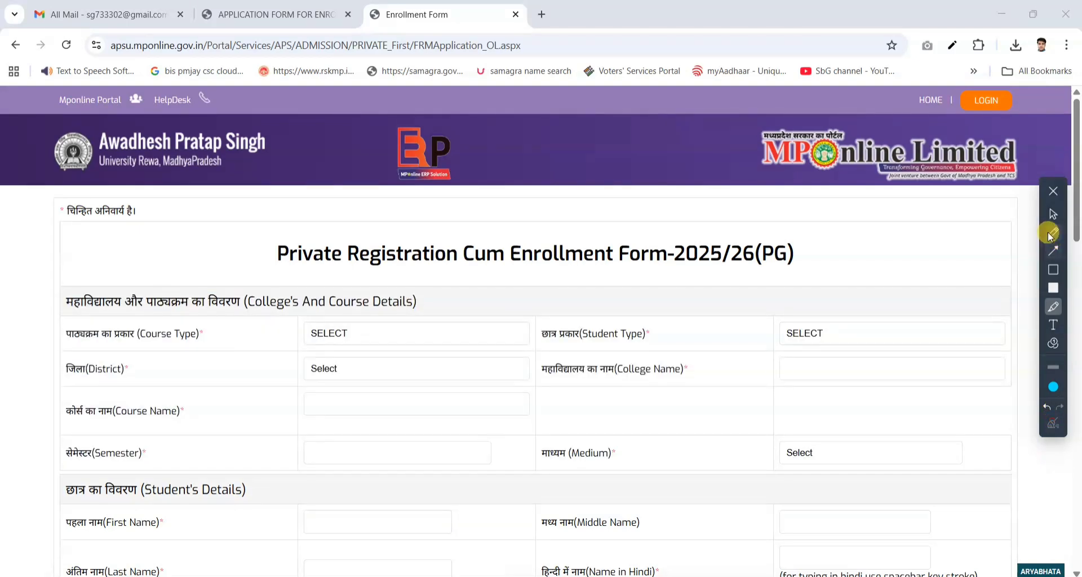
{"action": "left_click", "coordinate": [1052, 215]}
- Set the course type to PG and the student type to PRIVATE
{"action": "left_click", "coordinate": [355, 333]}
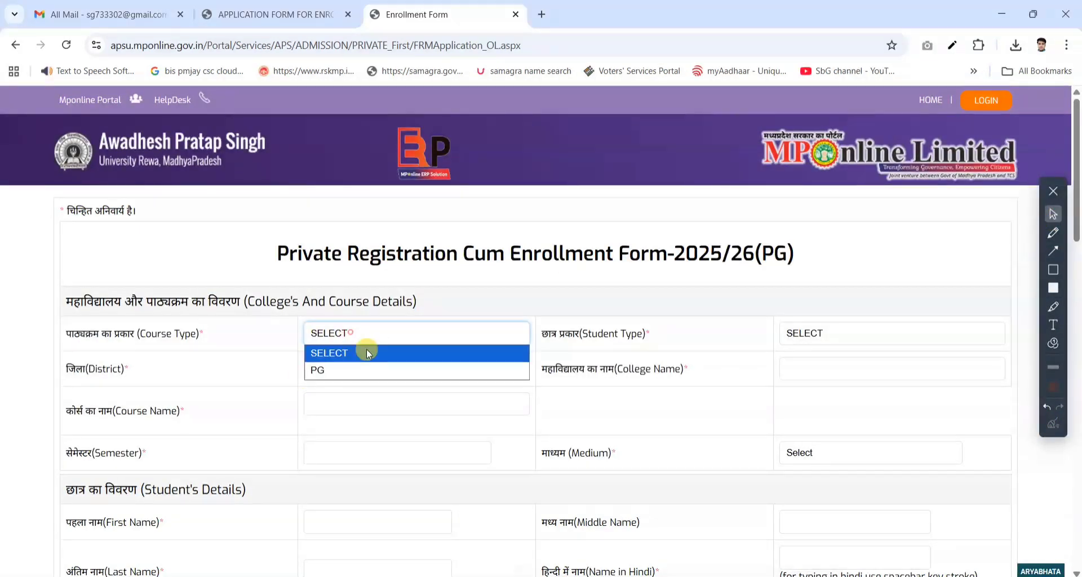
{"action": "left_click", "coordinate": [354, 370]}
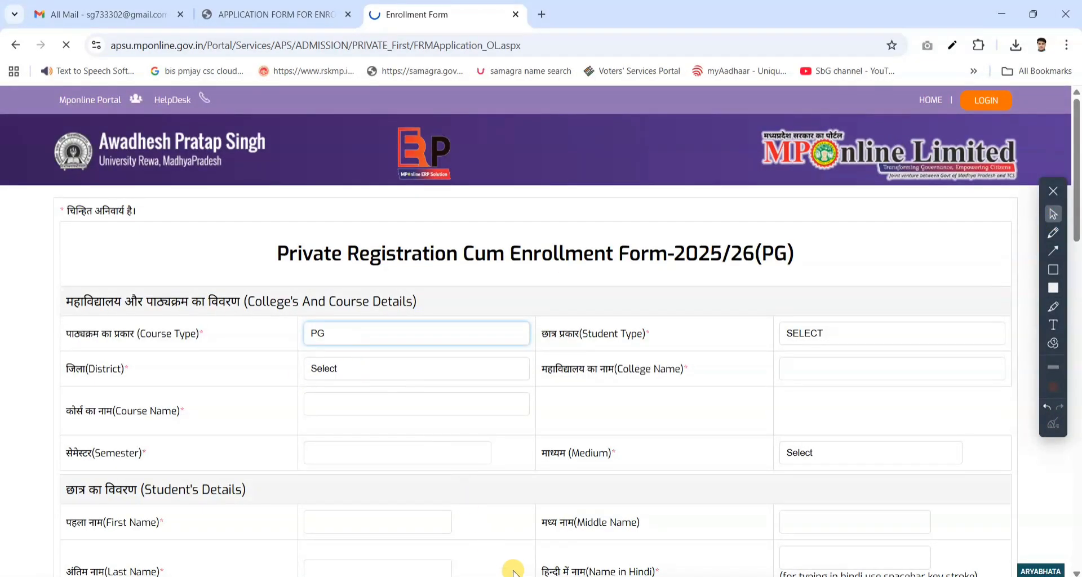
{"action": "left_click", "coordinate": [862, 333]}
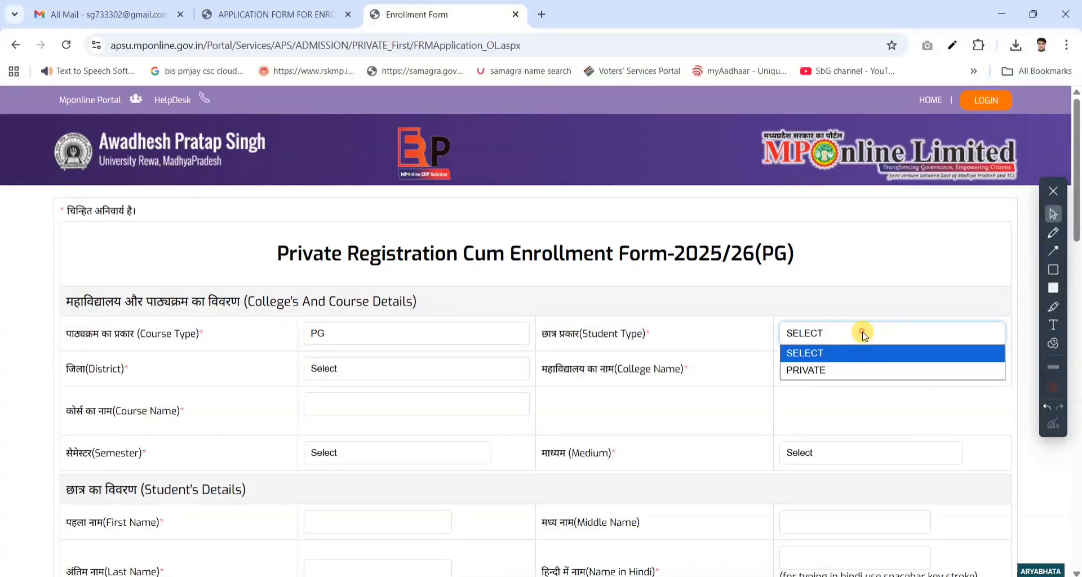
{"action": "left_click", "coordinate": [829, 367]}
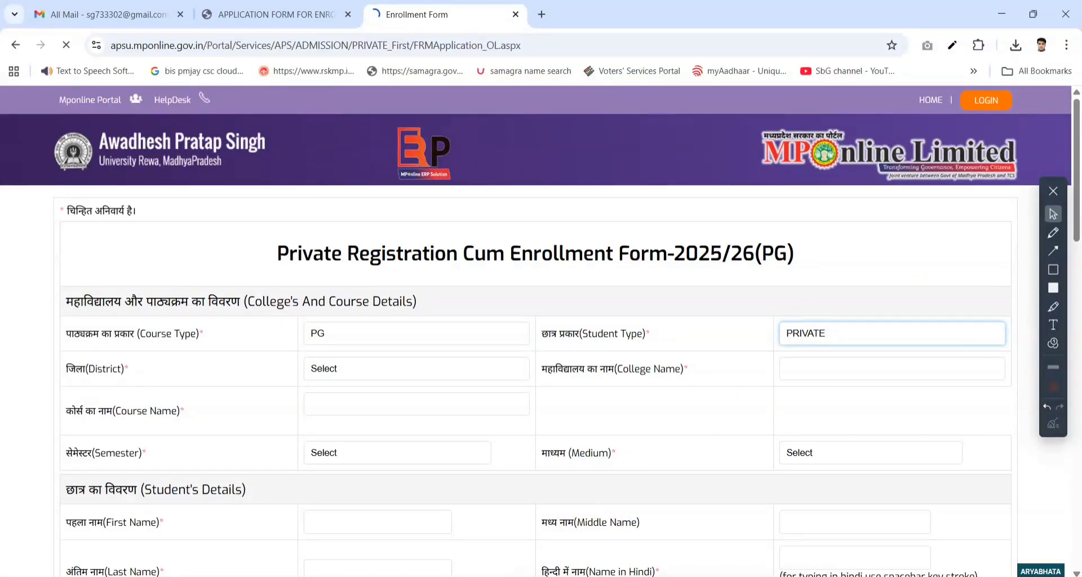
- Choose Rewa as the district and GOVT. SCIENCE COLLEGE, REWA as the college name
{"action": "left_click", "coordinate": [413, 363]}
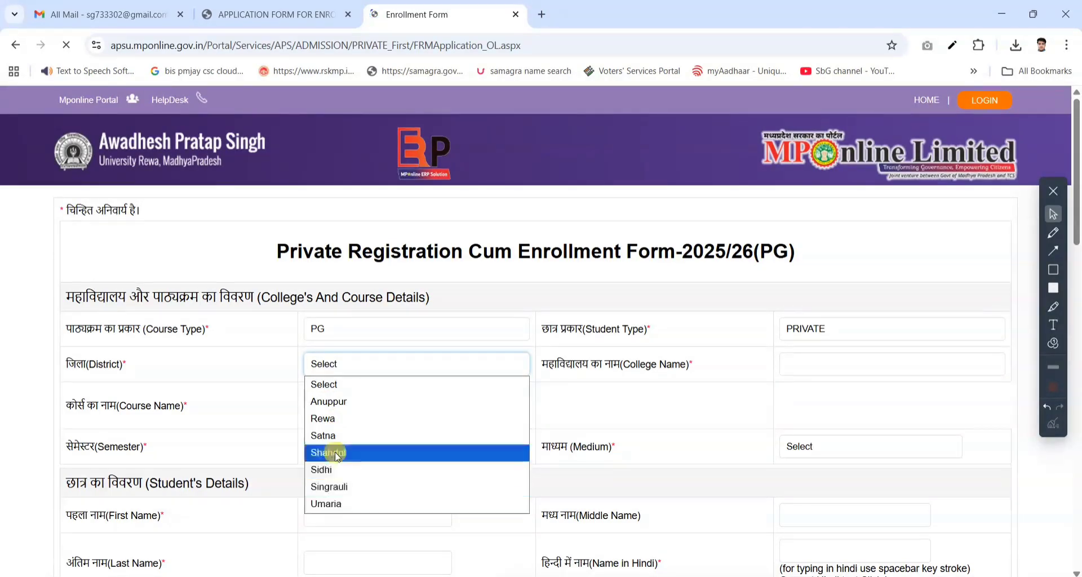
{"action": "left_click", "coordinate": [355, 422]}
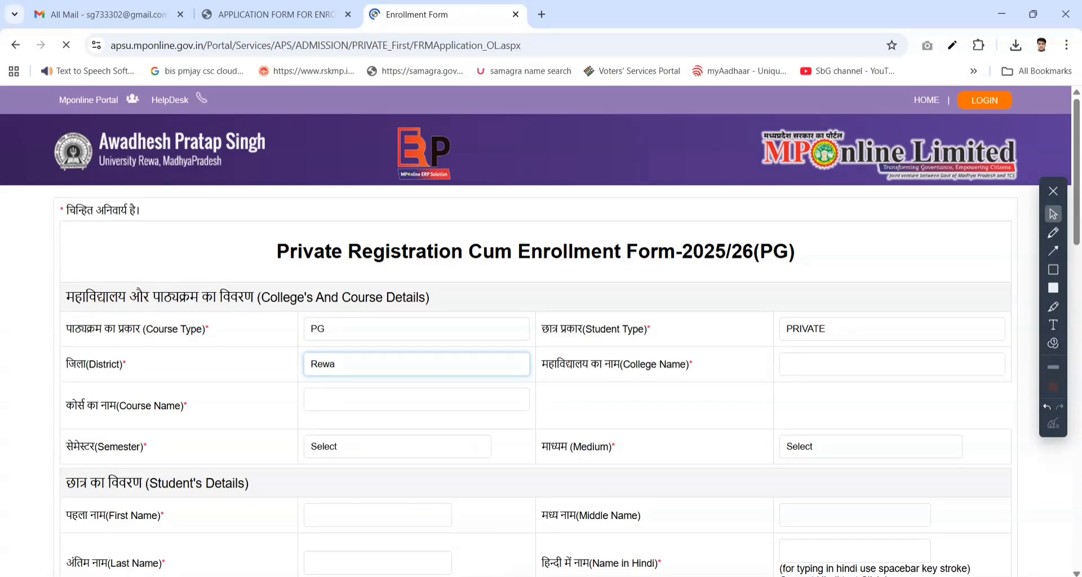
{"action": "left_click", "coordinate": [823, 360]}
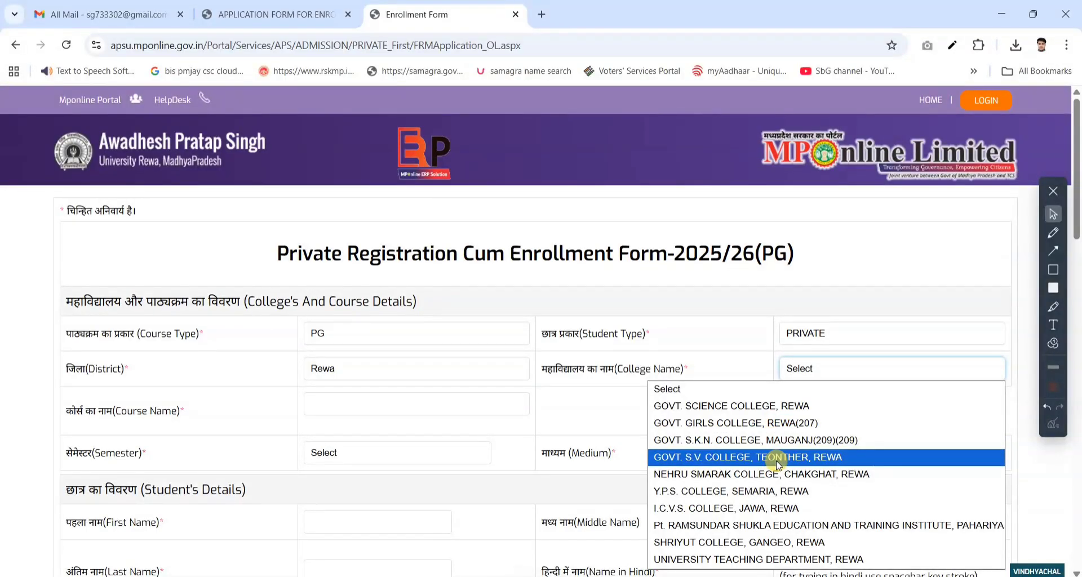
{"action": "left_click", "coordinate": [841, 407]}
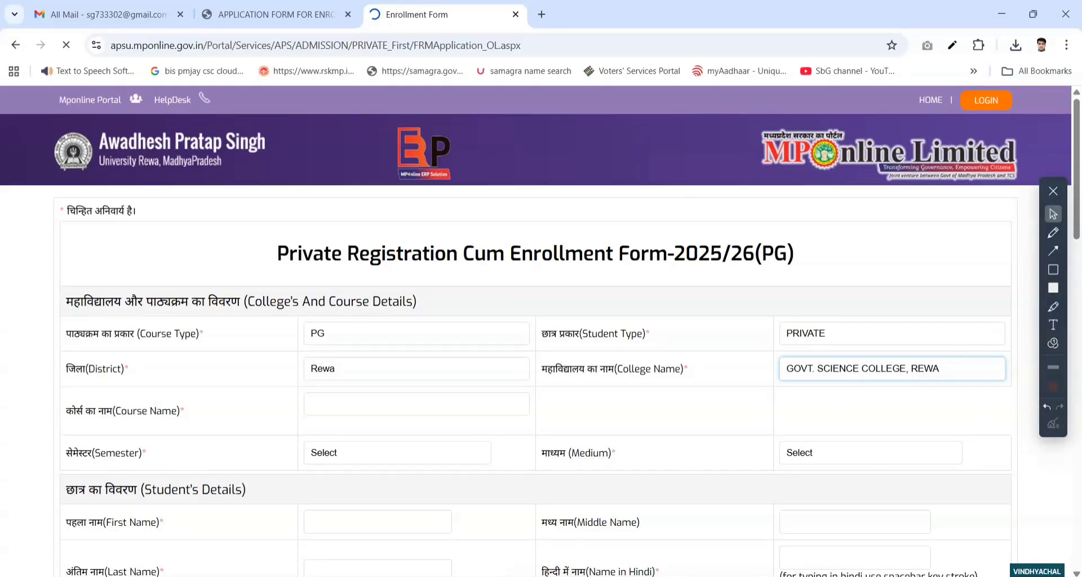
- Choose Master of Arts-Political Science(MA)-721 as the course name
{"action": "left_click", "coordinate": [377, 401]}
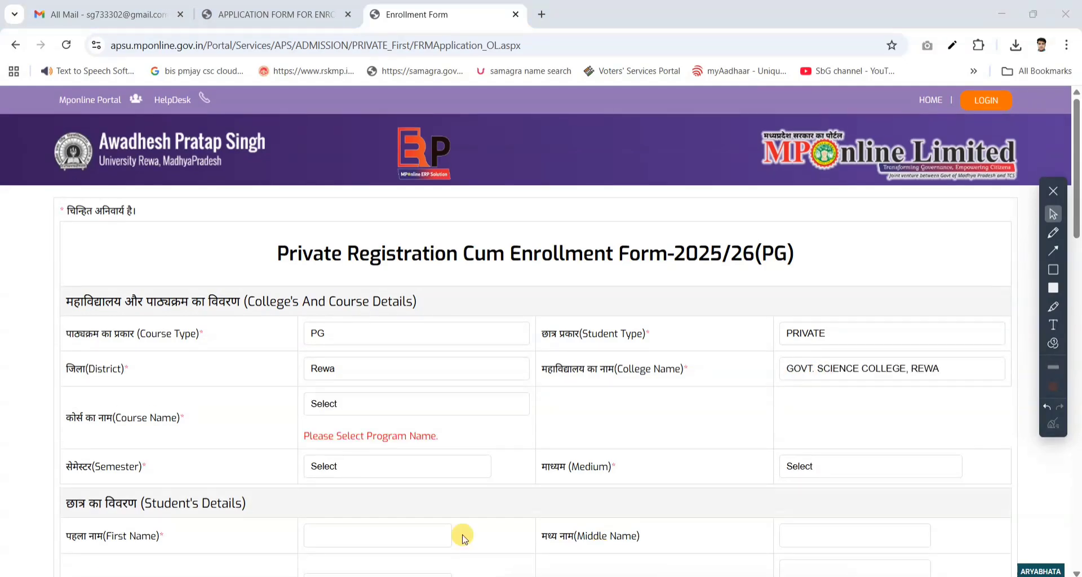
{"action": "left_click", "coordinate": [393, 404]}
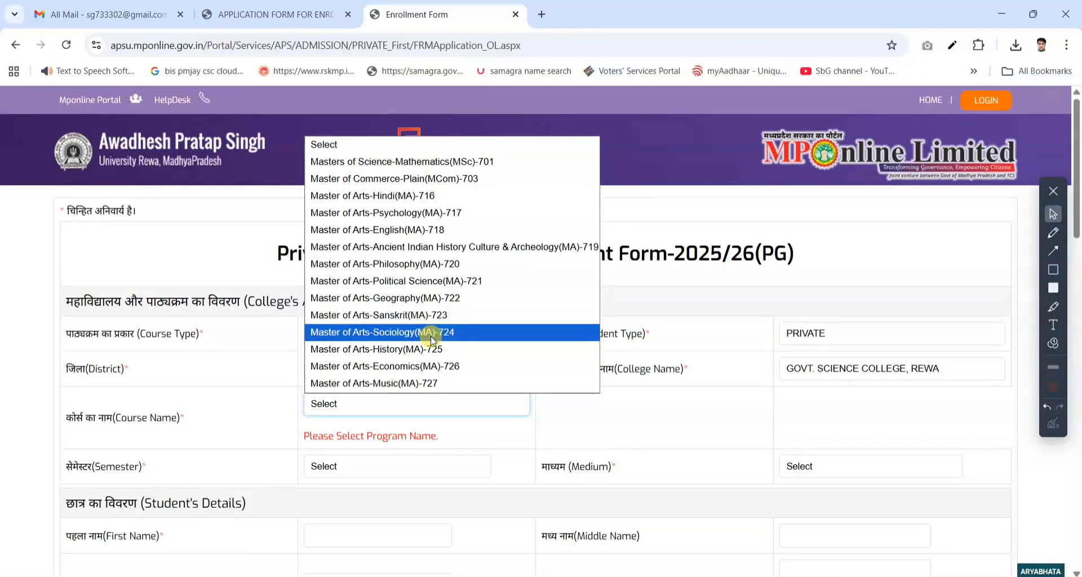
{"action": "left_click", "coordinate": [426, 282]}
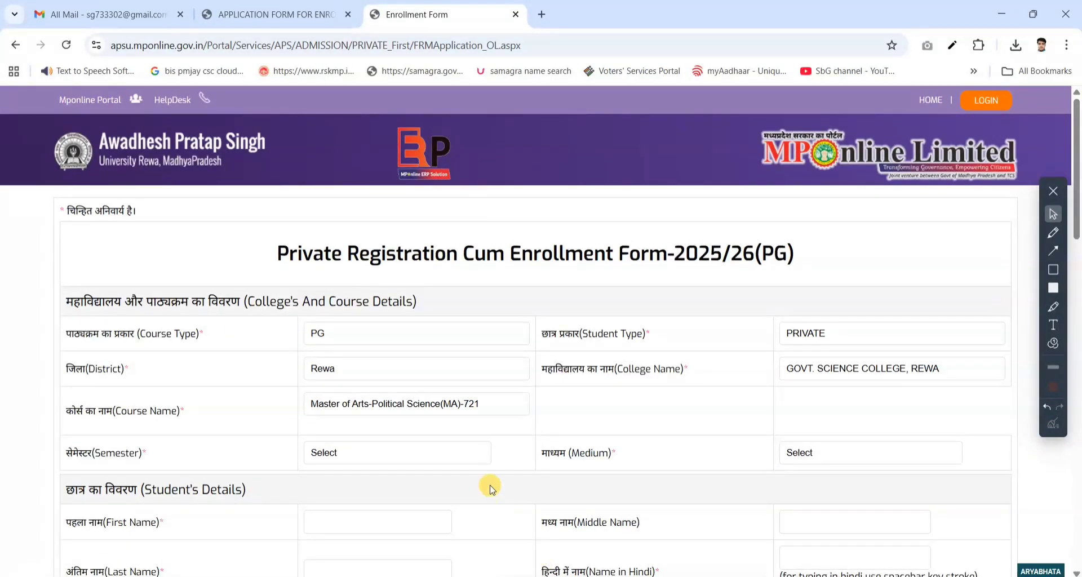
- Set the semester to SEM-1 and the medium to ENGLISH
{"action": "left_click", "coordinate": [466, 453]}
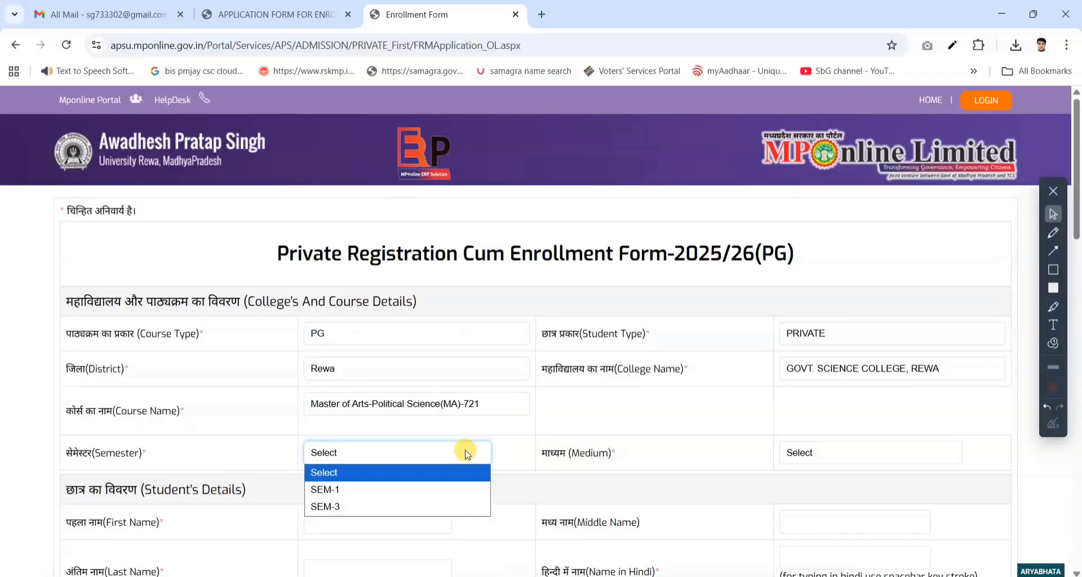
{"action": "left_click", "coordinate": [425, 484]}
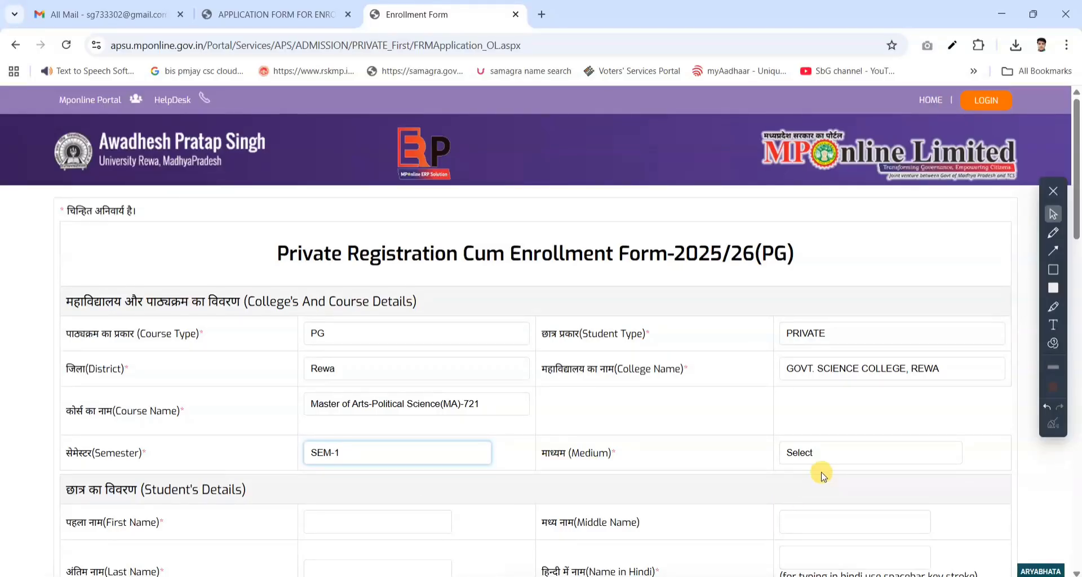
{"action": "left_click", "coordinate": [829, 457]}
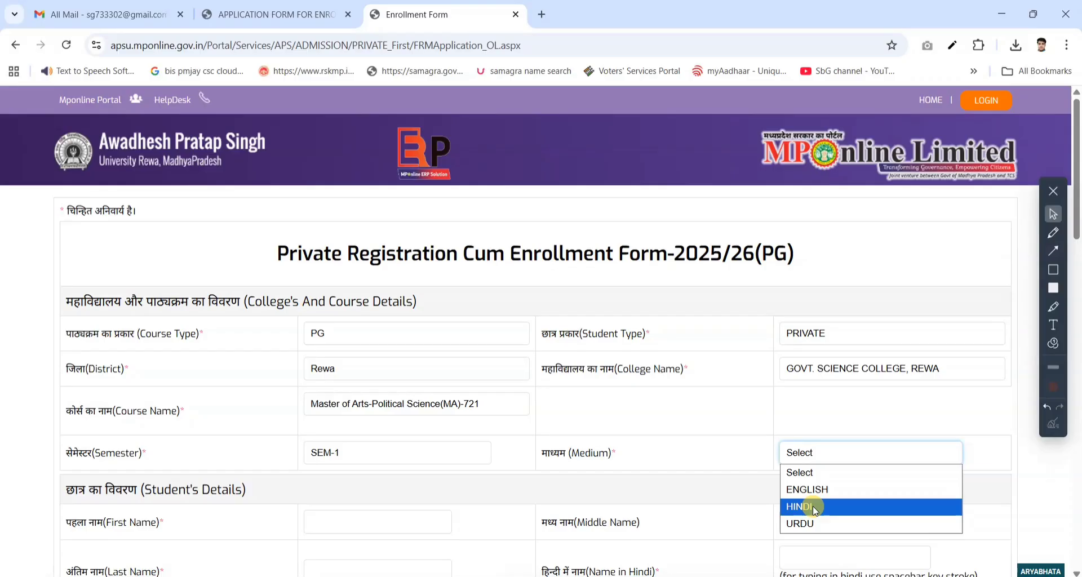
{"action": "left_click", "coordinate": [814, 489]}
- Highlight the Student's Details section and write sample name annotations over the name fields, clearing the markings each time
{"action": "scroll", "coordinate": [437, 471], "scroll_direction": "down", "scroll_amount": 1}
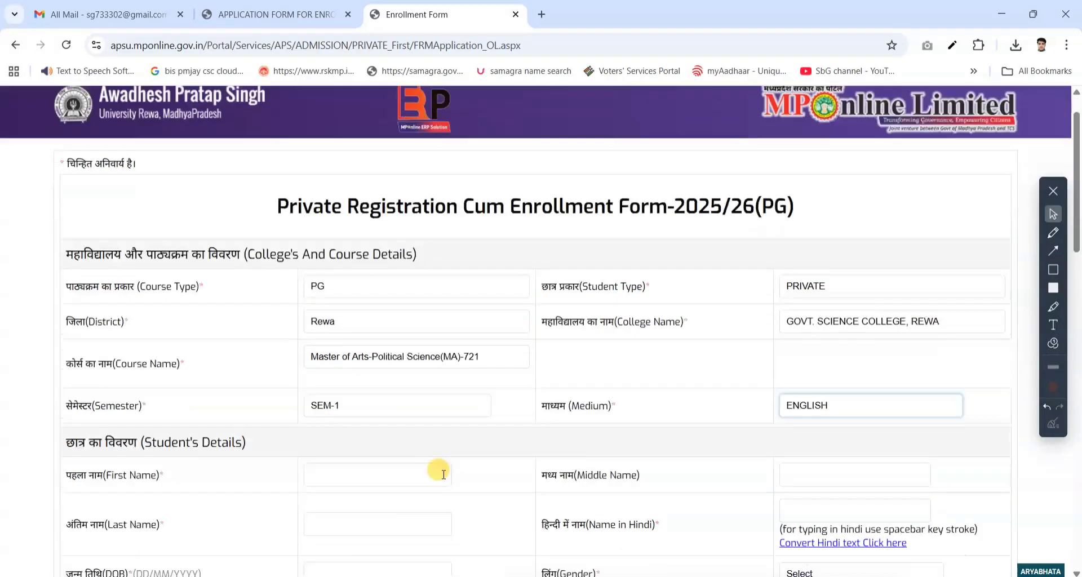
{"action": "scroll", "coordinate": [684, 350], "scroll_direction": "down", "scroll_amount": 4}
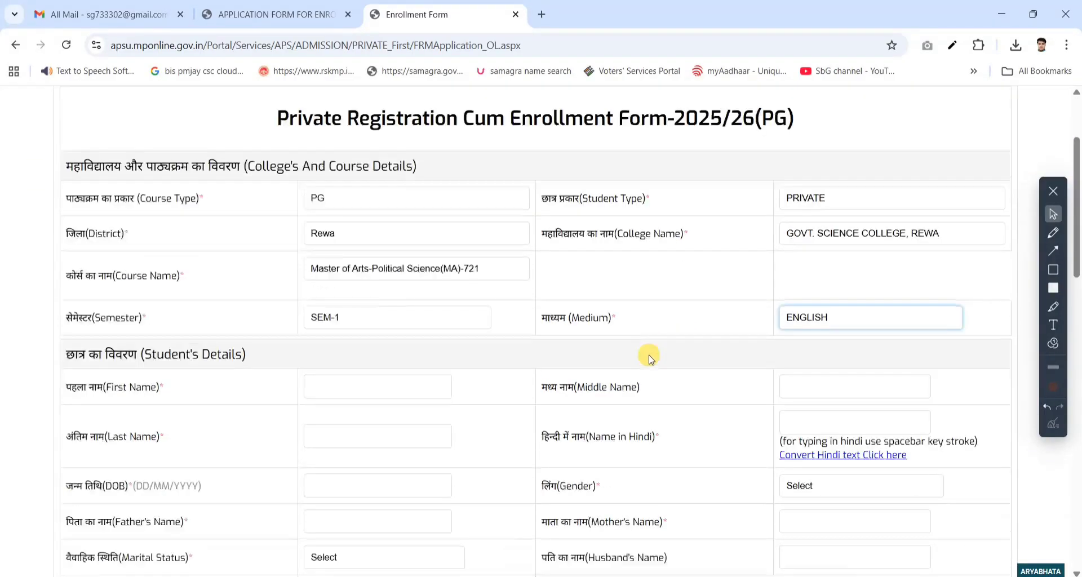
{"action": "left_click", "coordinate": [1052, 307]}
{"action": "mouse_move", "coordinate": [34, 111]}
{"action": "left_mouse_down"}
{"action": "mouse_move", "coordinate": [963, 557]}
{"action": "mouse_move", "coordinate": [1073, 533]}
{"action": "mouse_move", "coordinate": [1039, 530]}
{"action": "left_mouse_up"}
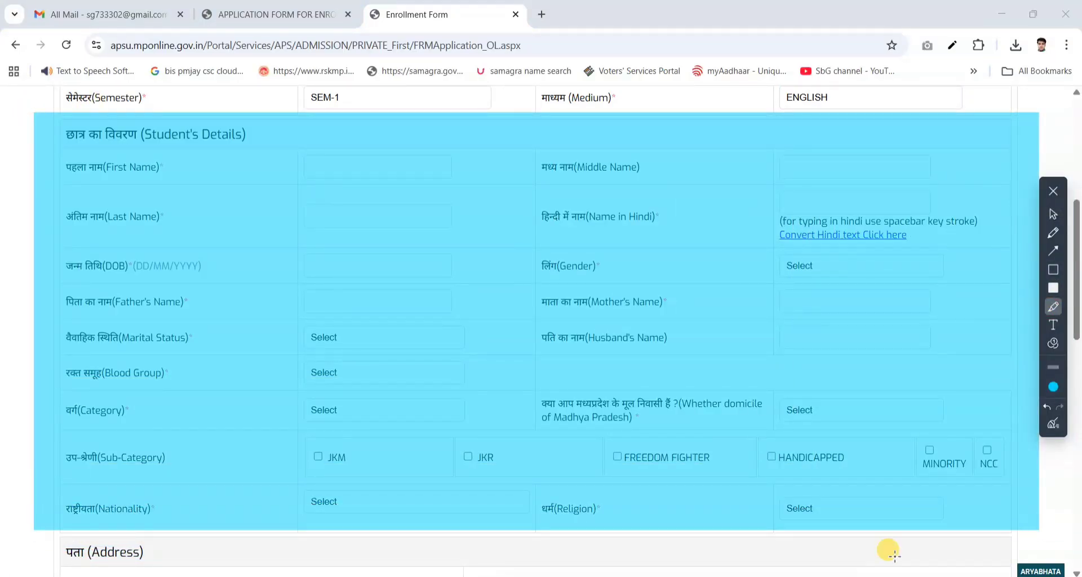
{"action": "left_click", "coordinate": [1051, 424]}
{"action": "left_click", "coordinate": [1055, 217]}
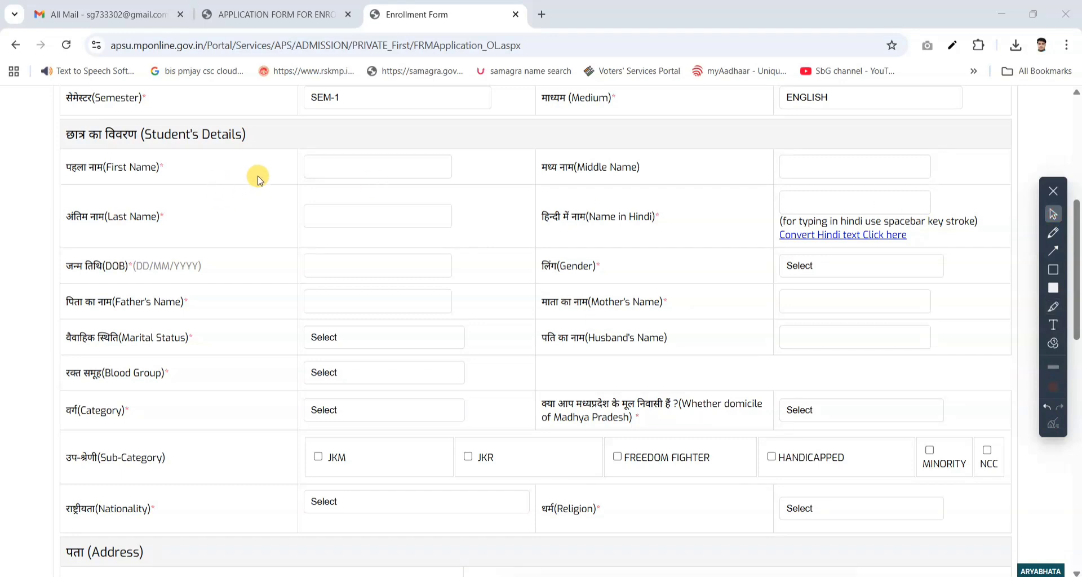
{"action": "left_click", "coordinate": [1052, 324]}
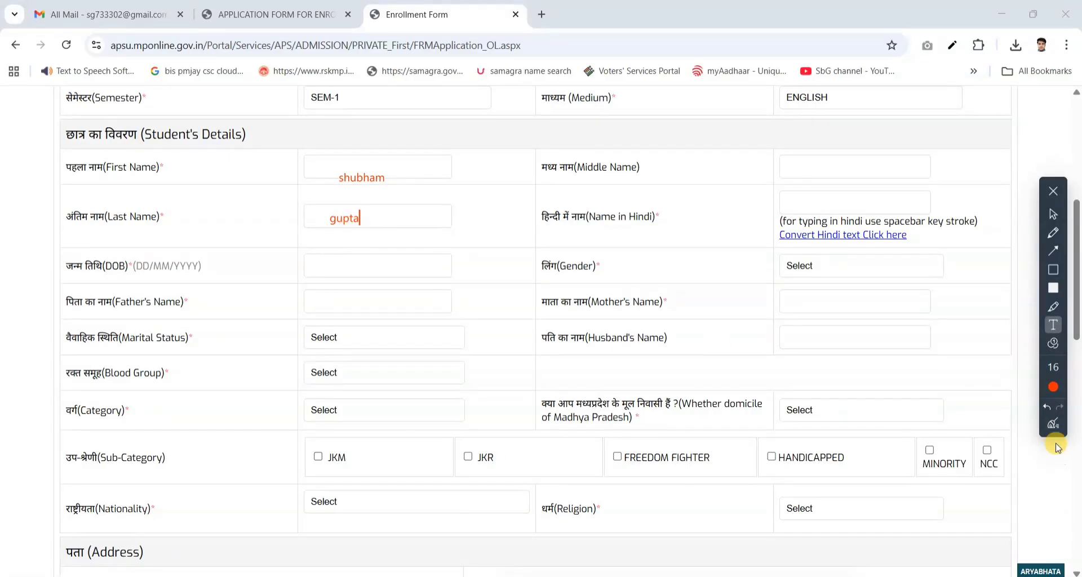
{"action": "left_click", "coordinate": [1053, 424]}
- Choose the student's date of birth from the calendar and set the gender to MALE
{"action": "left_click", "coordinate": [353, 272]}
{"action": "left_click", "coordinate": [389, 285]}
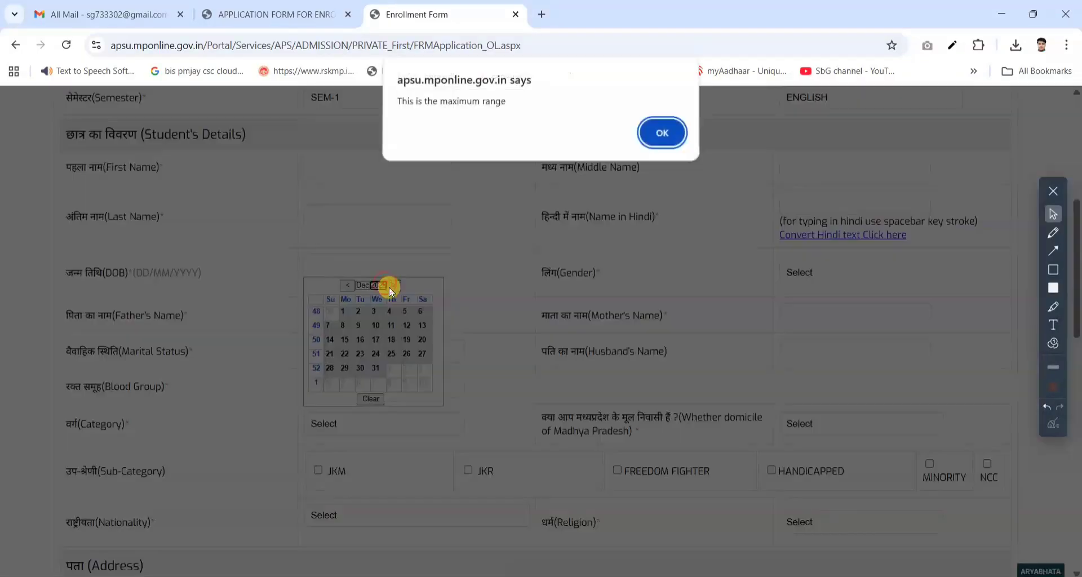
{"action": "left_click", "coordinate": [657, 131]}
{"action": "left_click", "coordinate": [394, 284]}
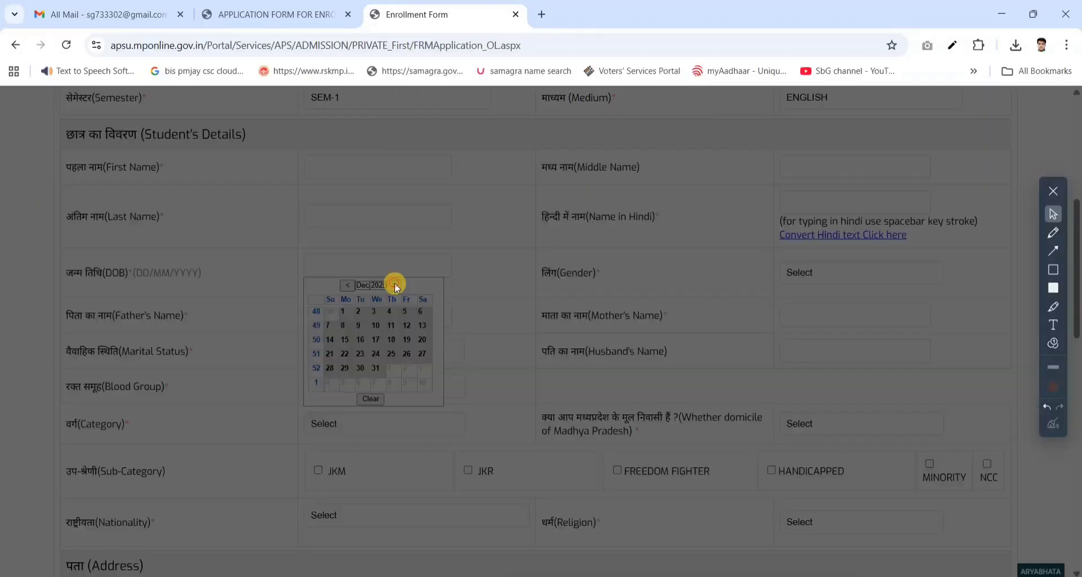
{"action": "left_click", "coordinate": [657, 132]}
{"action": "left_click", "coordinate": [377, 285]}
{"action": "left_click", "coordinate": [375, 319]}
{"action": "left_click", "coordinate": [347, 355]}
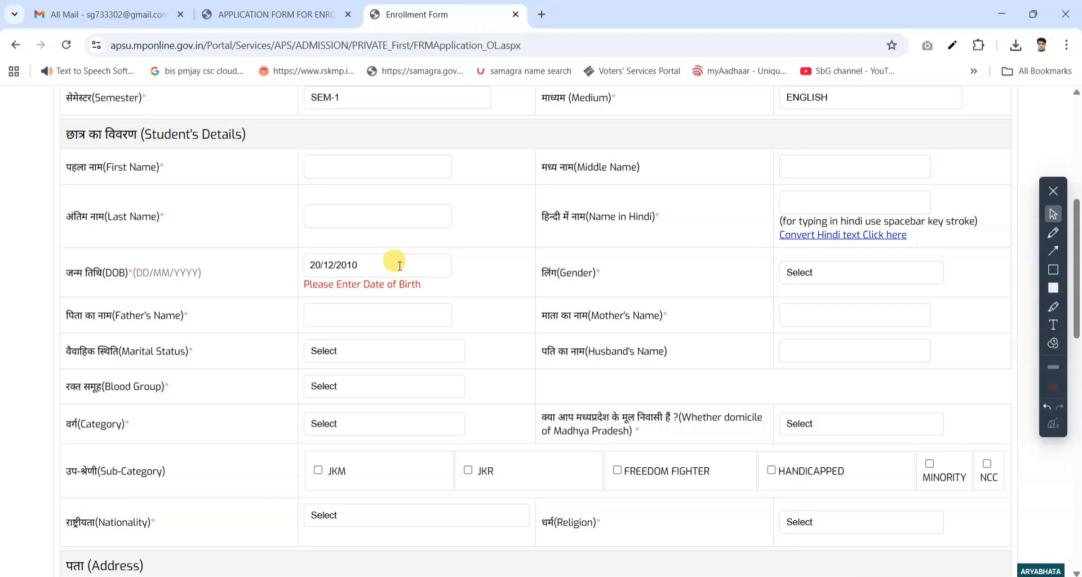
{"action": "left_click", "coordinate": [828, 276]}
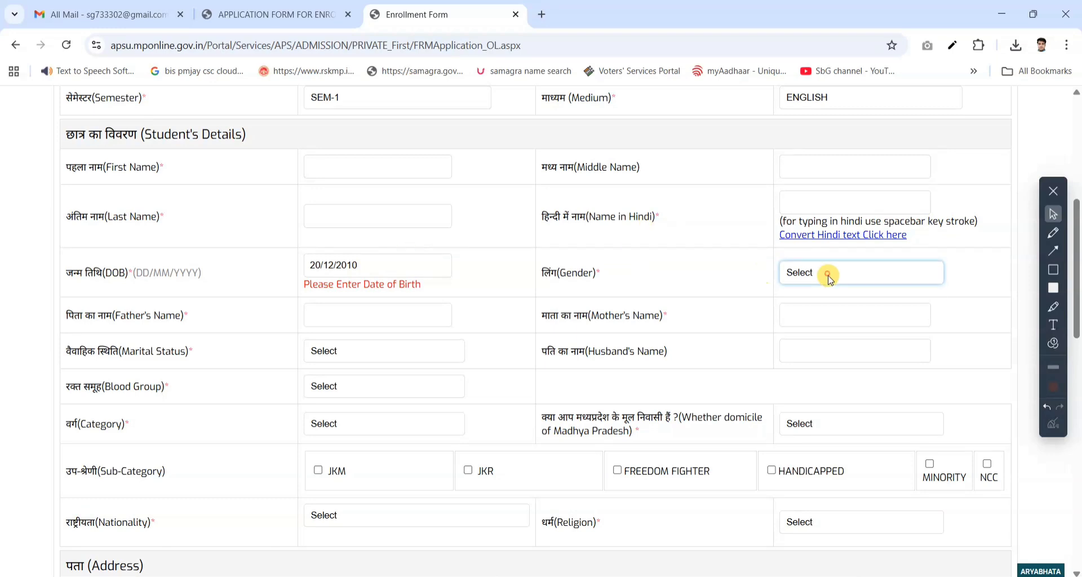
{"action": "left_click", "coordinate": [817, 323]}
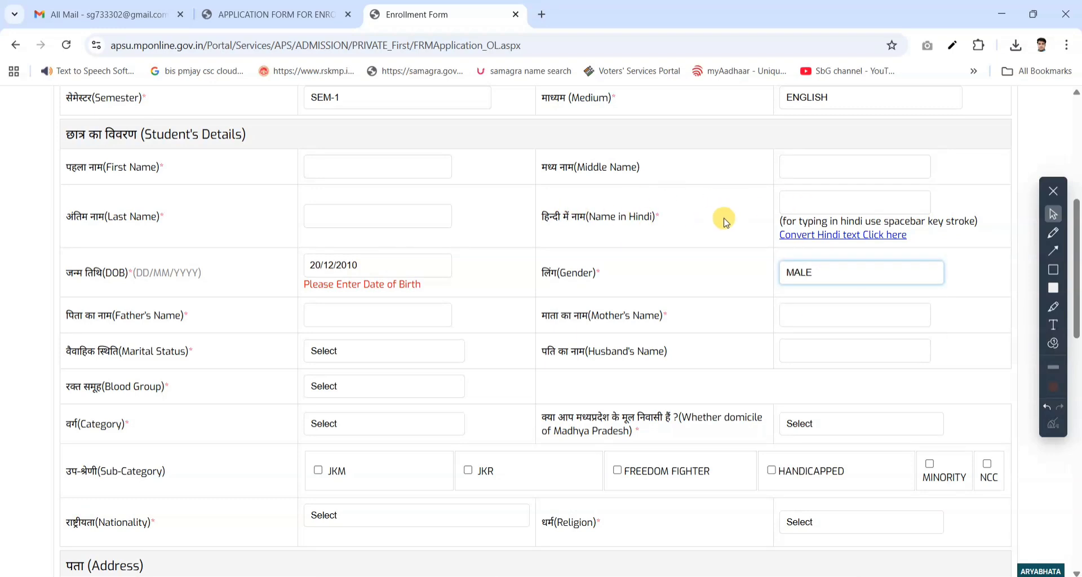
- Find Google Translate in a new browser tab and translate the student's full name from English to Hindi
{"action": "left_click", "coordinate": [538, 16]}
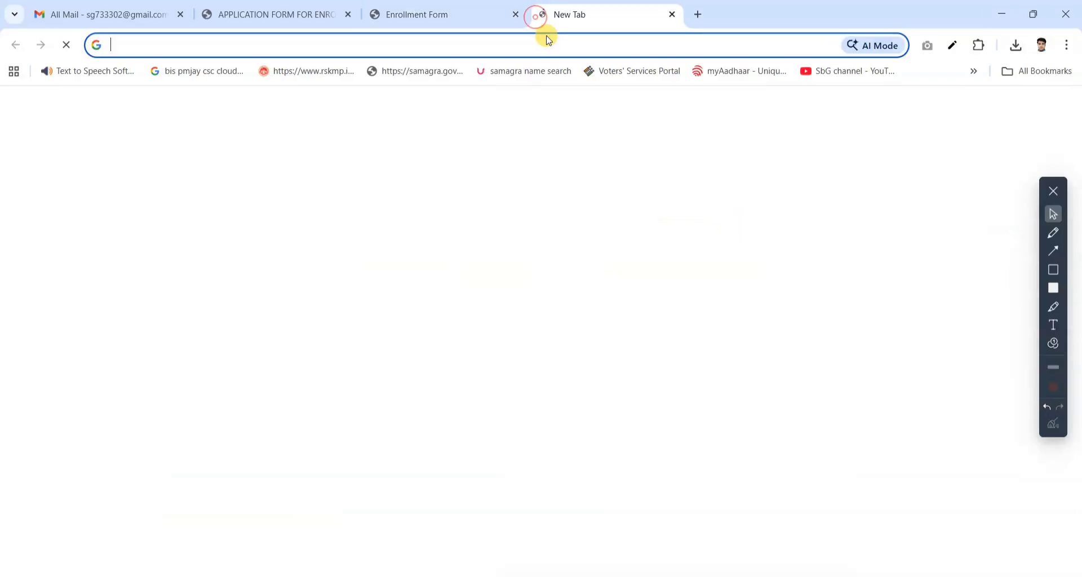
{"action": "type", "text": "g"}
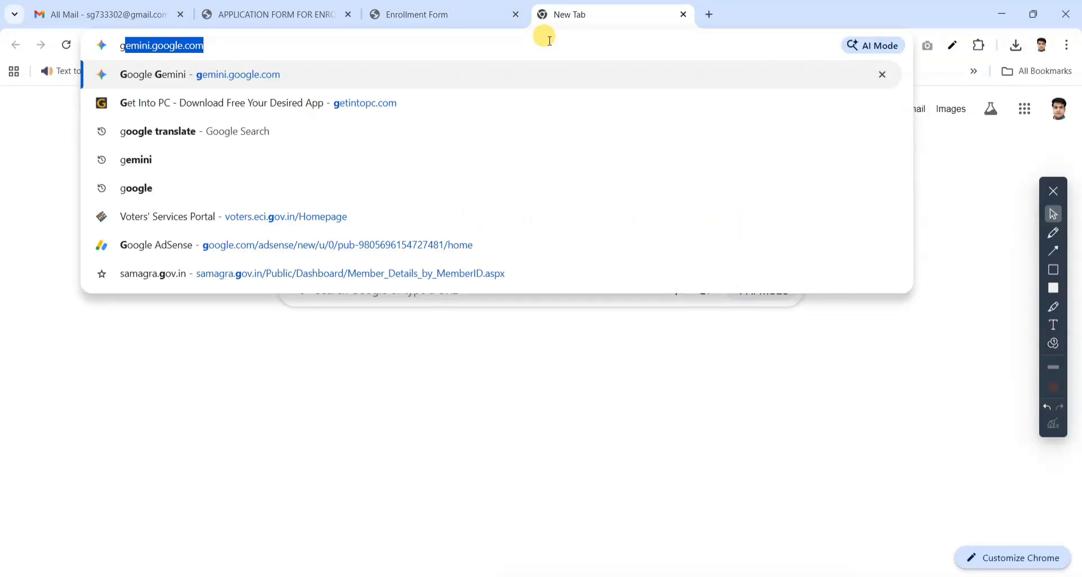
{"action": "type", "text": "oogle"}
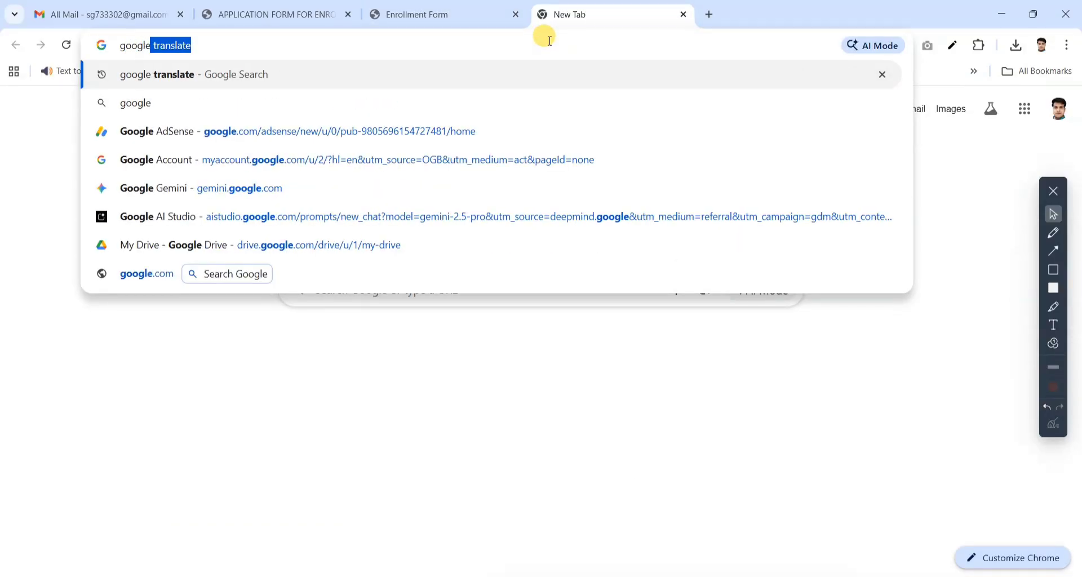
{"action": "key", "text": "Return"}
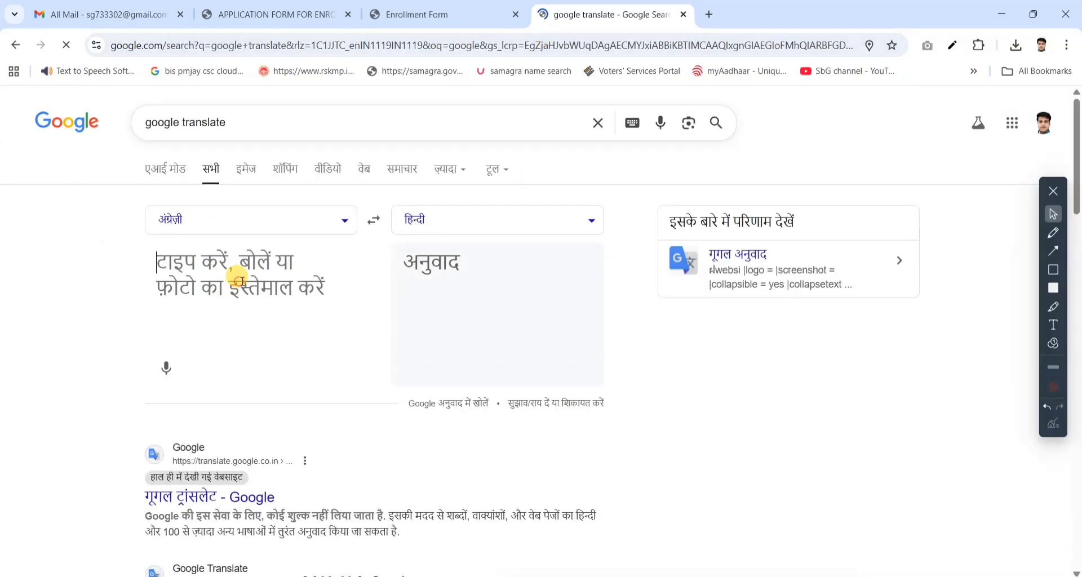
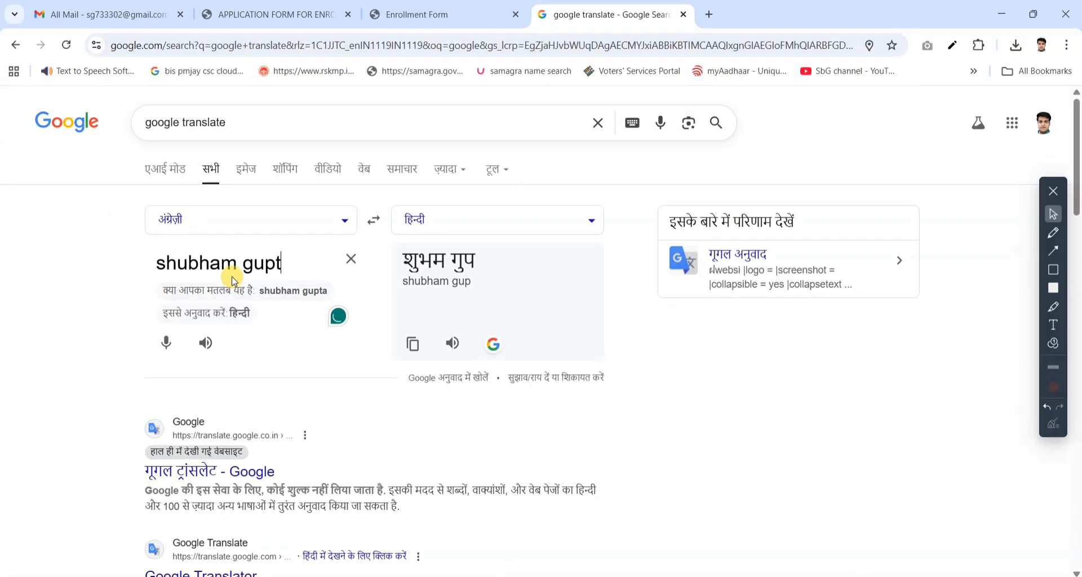
- Copy the translated Hindi name into the enrollment form's Name in Hindi field
{"action": "left_click", "coordinate": [420, 347]}
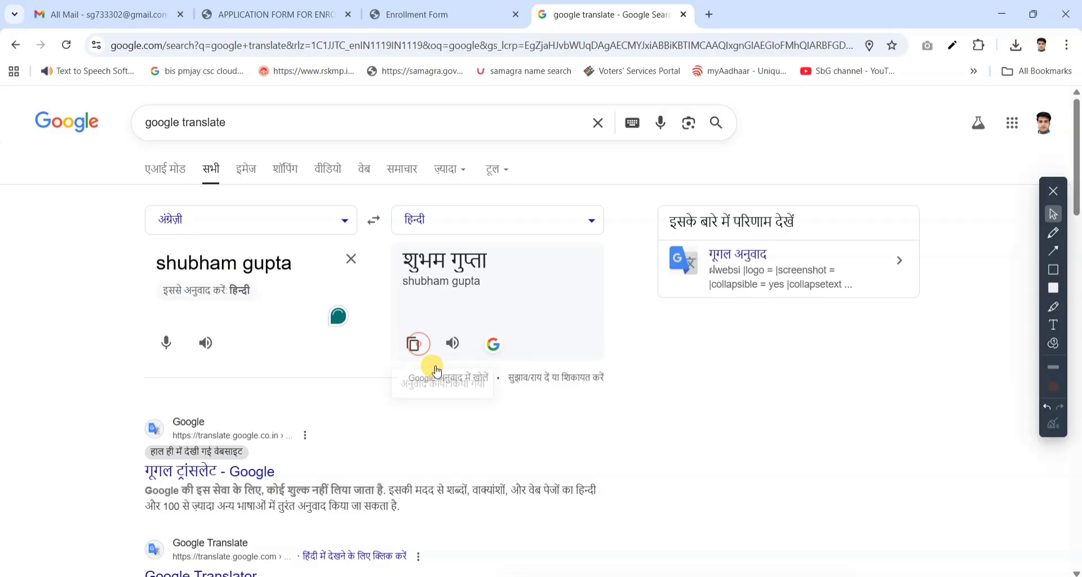
{"action": "key", "text": "ctrl+shift+Tab"}
{"action": "left_click", "coordinate": [823, 204]}
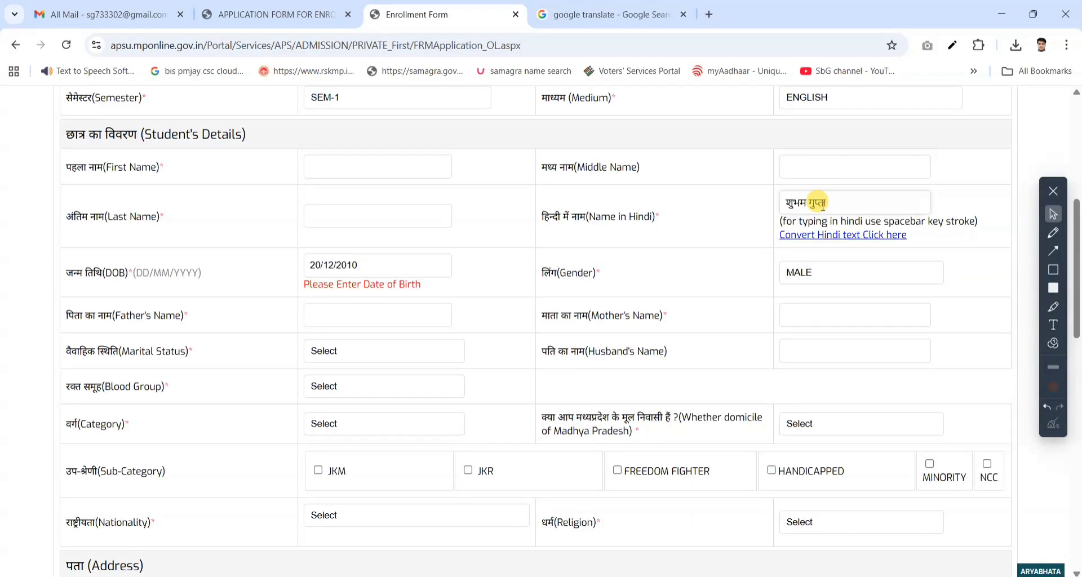
- Set the marital status to UNMARRIED and the blood group to I DON'T KNOW, leaving the parents' names blank
{"action": "left_click", "coordinate": [342, 311]}
{"action": "left_click", "coordinate": [783, 319]}
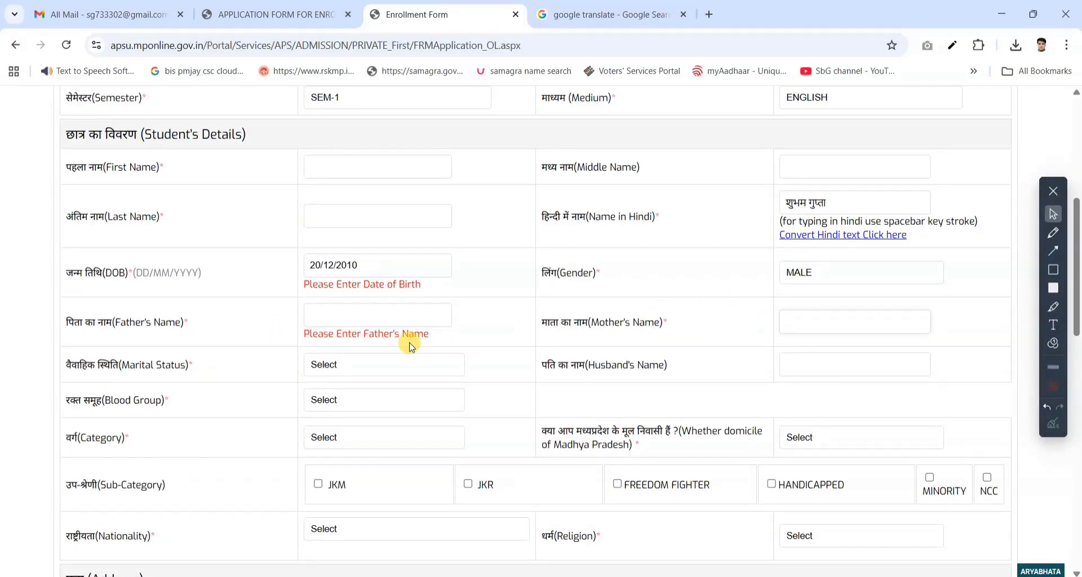
{"action": "left_click", "coordinate": [390, 368]}
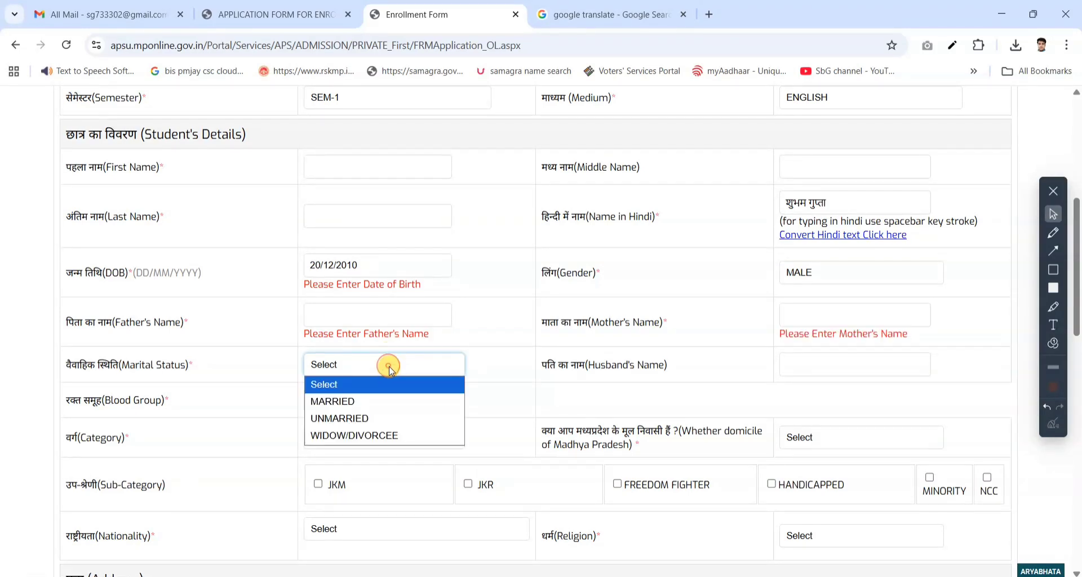
{"action": "left_click", "coordinate": [355, 418]}
{"action": "left_click", "coordinate": [361, 400]}
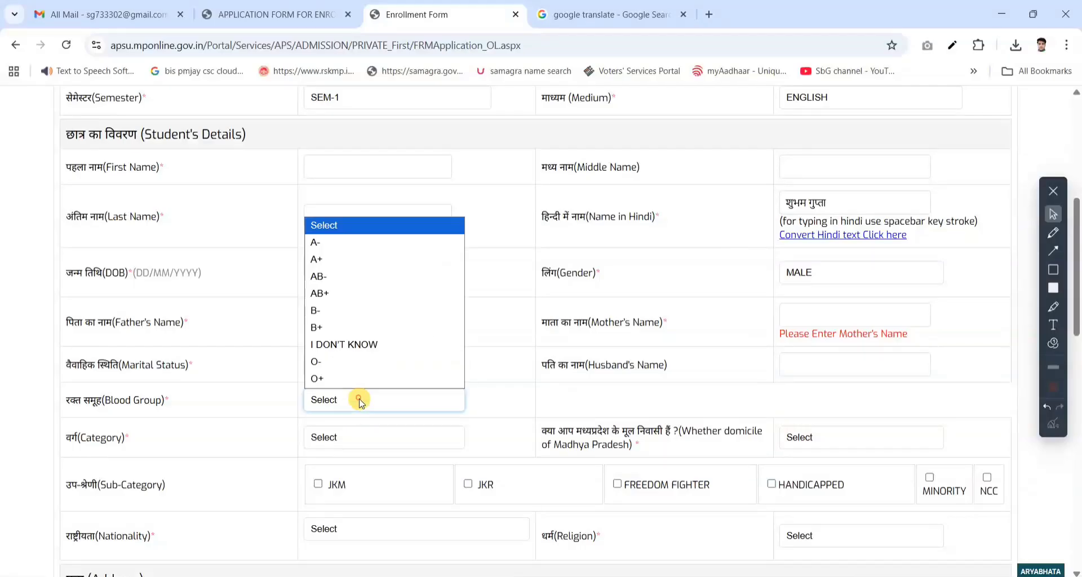
{"action": "left_click", "coordinate": [364, 344]}
- Set the category to UR and the Madhya Pradesh domicile to YES
{"action": "left_click", "coordinate": [367, 433]}
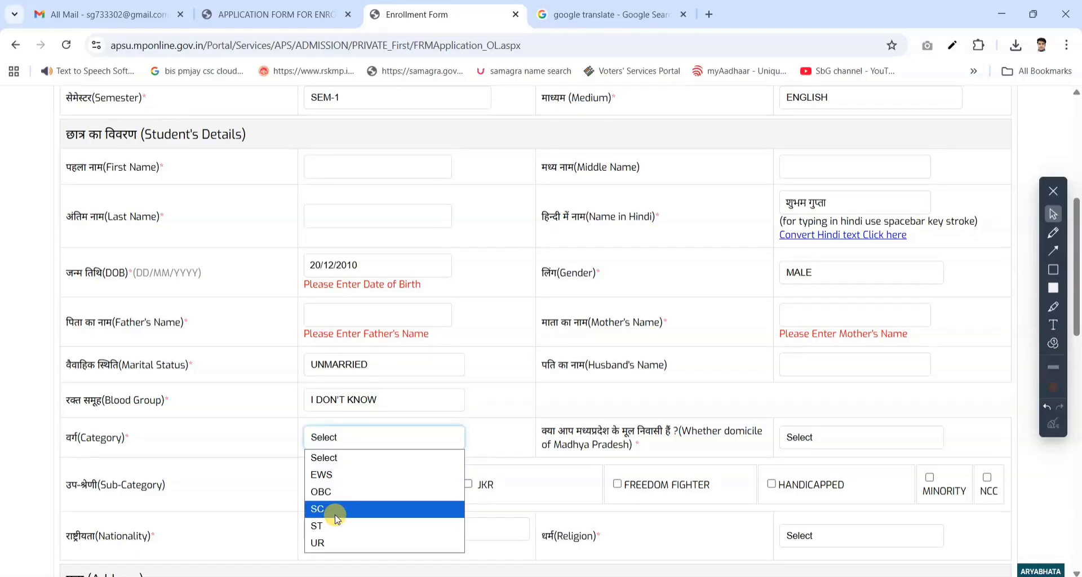
{"action": "left_click", "coordinate": [331, 542]}
{"action": "left_click", "coordinate": [799, 448]}
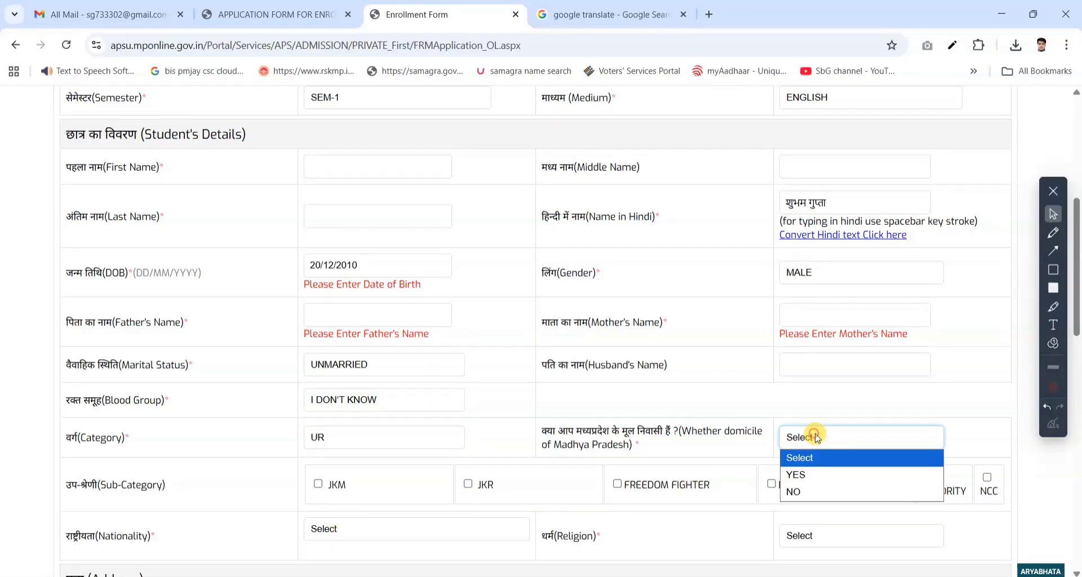
{"action": "left_click", "coordinate": [803, 476]}
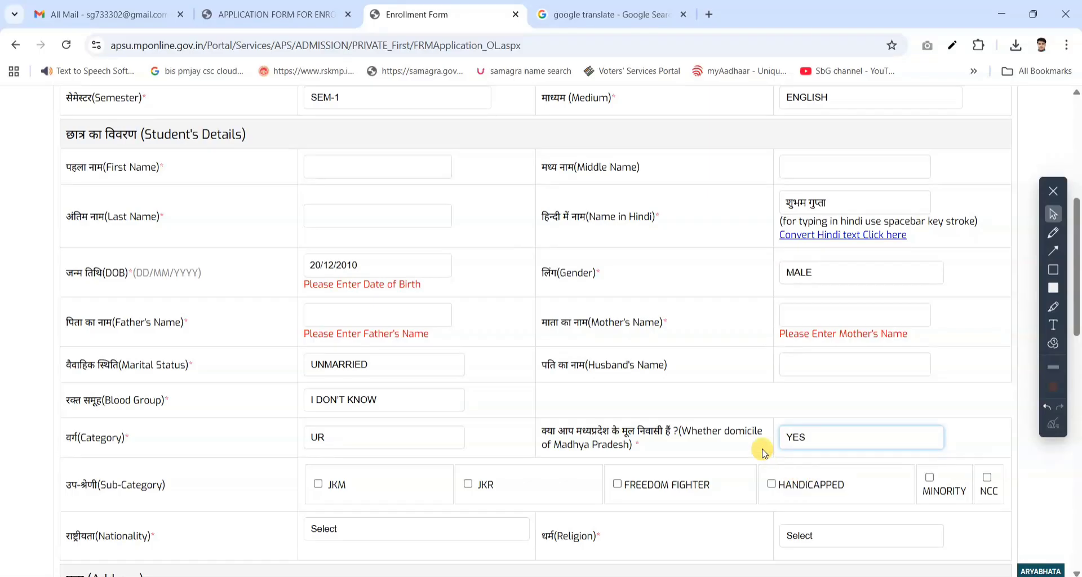
- Highlight the Sub-Category row across all its options and remove the highlight
{"action": "left_click", "coordinate": [1054, 308]}
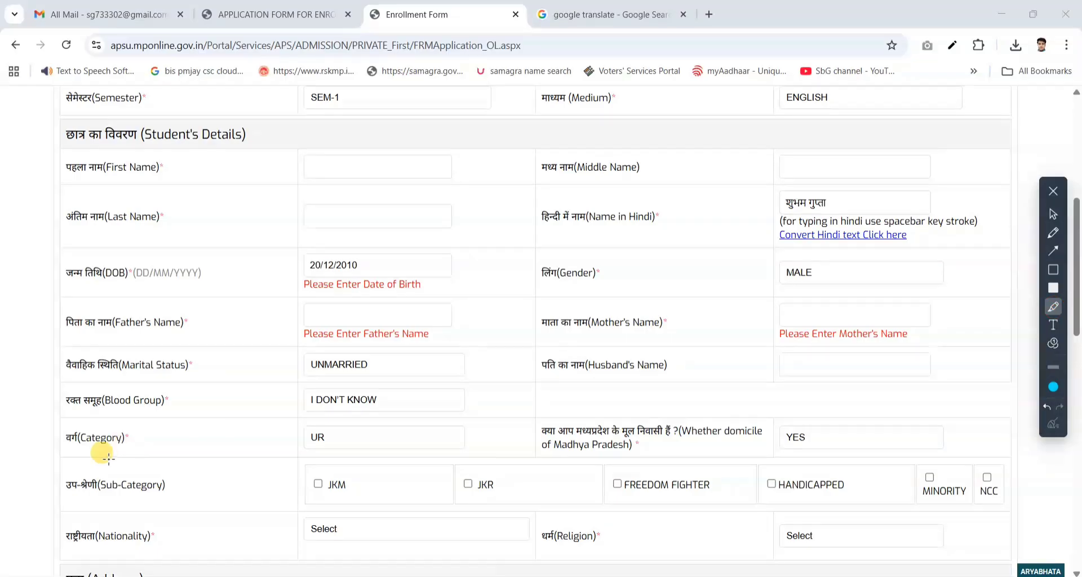
{"action": "left_click_drag", "start_coordinate": [61, 479], "coordinate": [419, 479]}
{"action": "mouse_move", "coordinate": [489, 490]}
{"action": "left_mouse_down"}
{"action": "mouse_move", "coordinate": [932, 487]}
{"action": "mouse_move", "coordinate": [1003, 499]}
{"action": "left_mouse_up"}
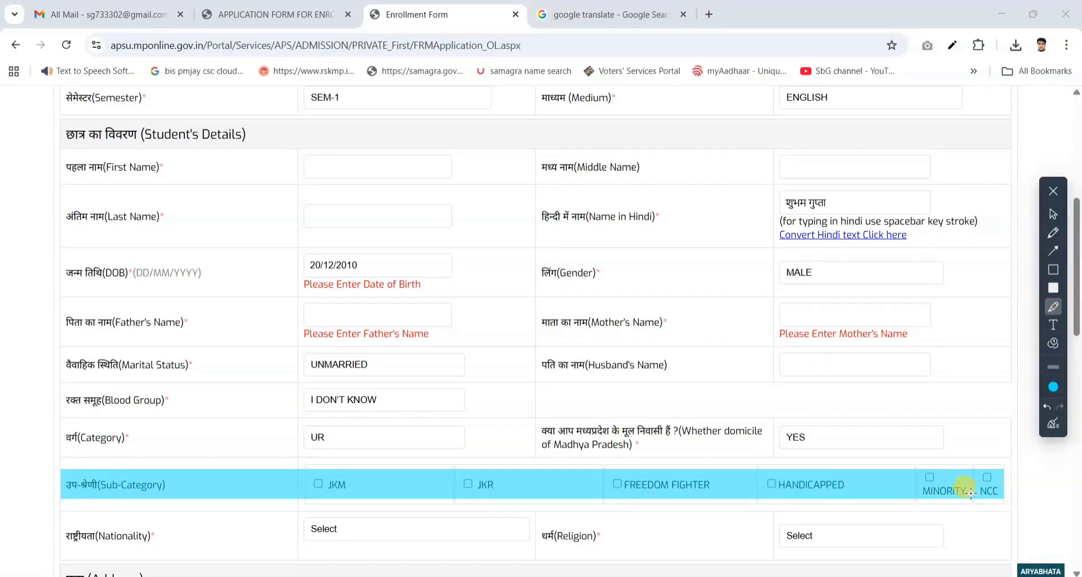
{"action": "left_click", "coordinate": [1046, 406]}
{"action": "left_click", "coordinate": [1053, 214]}
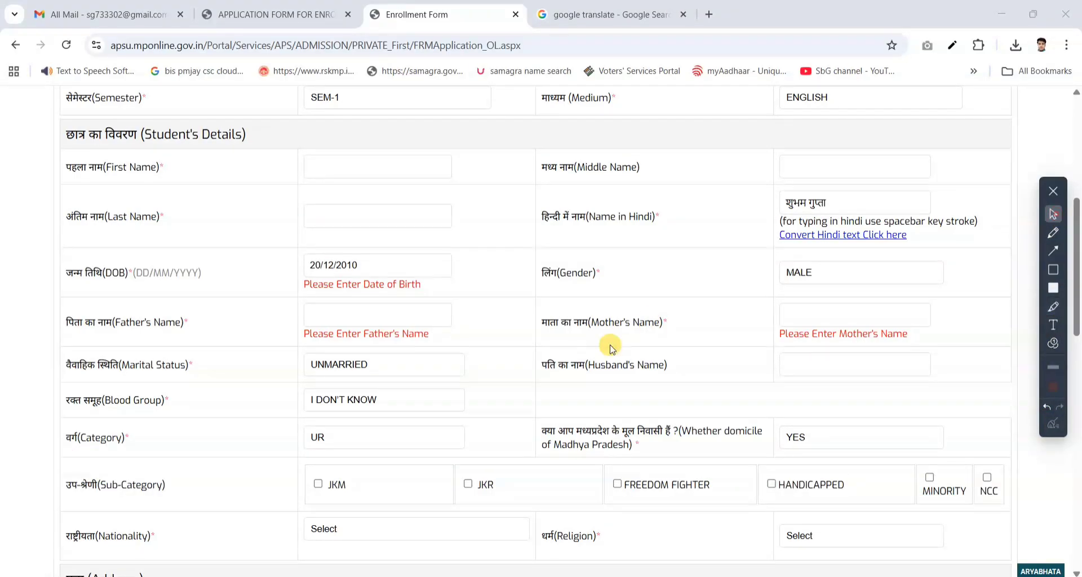
- Set the nationality to INDIAN and the religion to HINDU
{"action": "left_click", "coordinate": [425, 529]}
{"action": "left_click", "coordinate": [351, 490]}
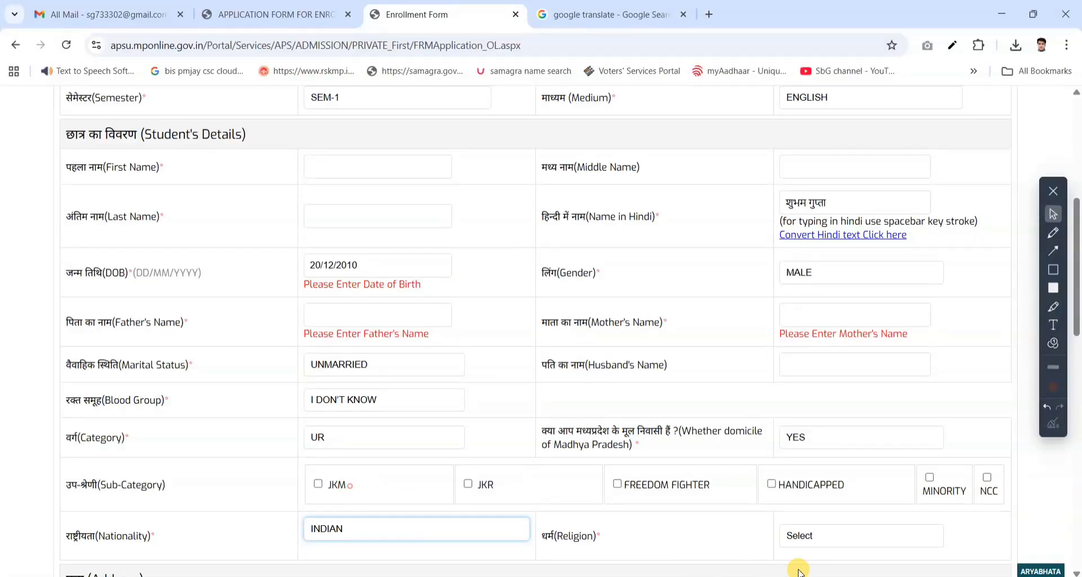
{"action": "left_click", "coordinate": [856, 544]}
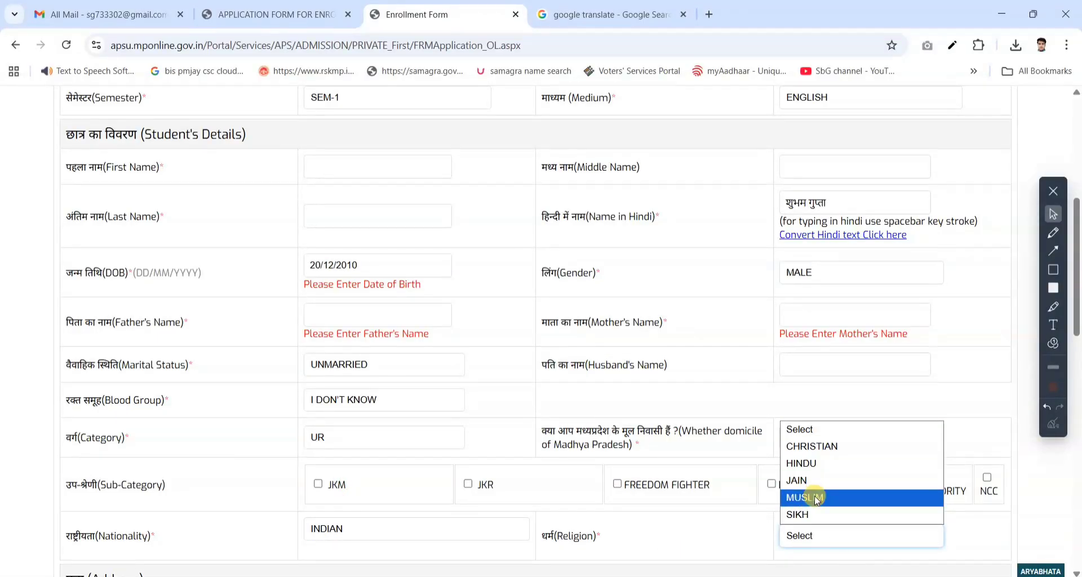
{"action": "left_click", "coordinate": [823, 465]}
{"action": "left_click", "coordinate": [982, 526]}
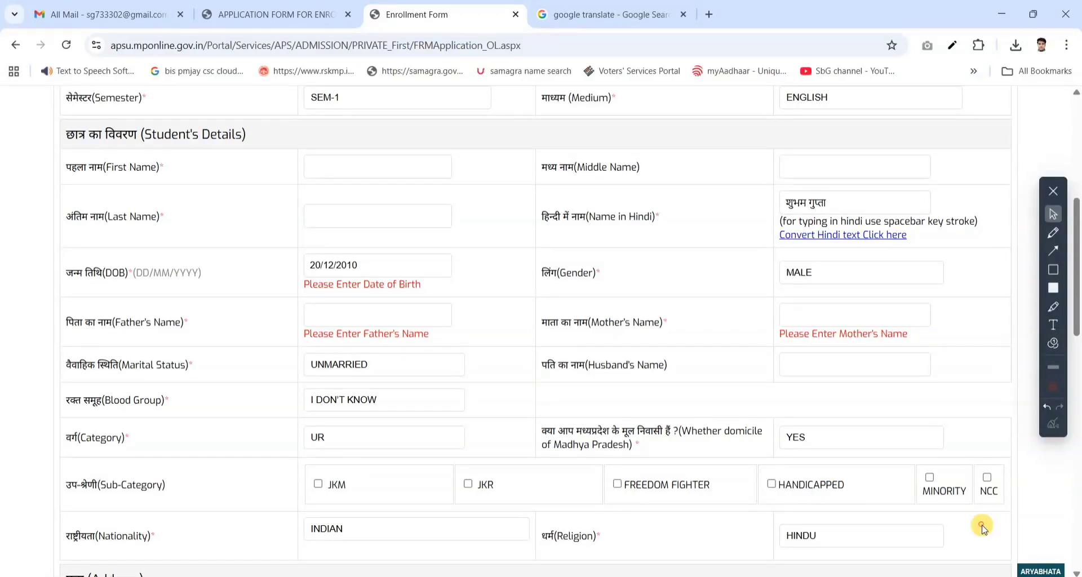
- Highlight the whole Address section, clear that highlight, and mark only the Permanent address block
{"action": "scroll", "coordinate": [617, 521], "scroll_direction": "down", "scroll_amount": 6}
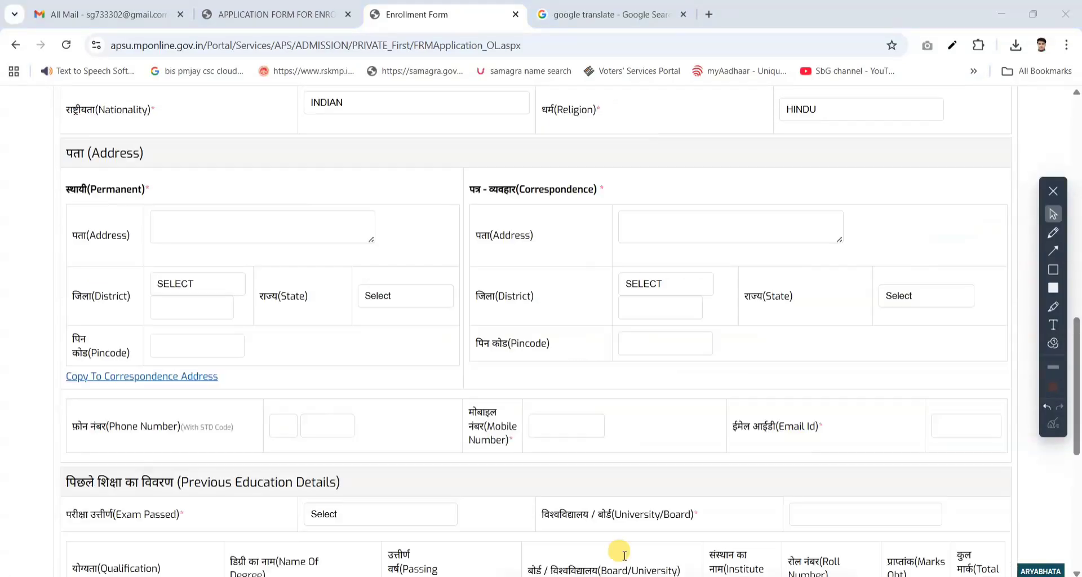
{"action": "left_click", "coordinate": [1046, 305]}
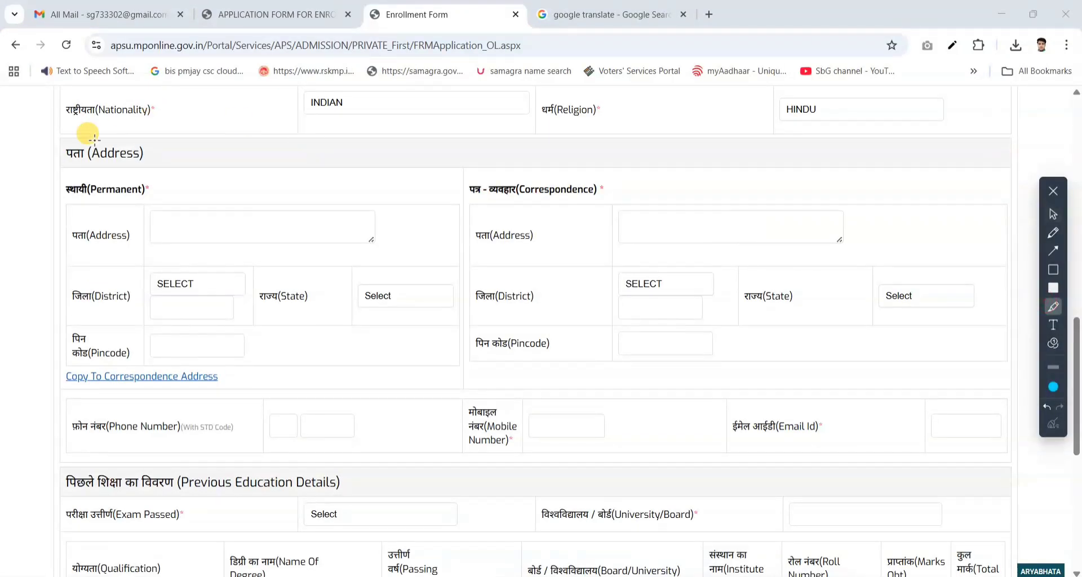
{"action": "mouse_move", "coordinate": [46, 135]}
{"action": "left_mouse_down"}
{"action": "mouse_move", "coordinate": [848, 417]}
{"action": "mouse_move", "coordinate": [989, 370]}
{"action": "mouse_move", "coordinate": [1006, 388]}
{"action": "left_mouse_up"}
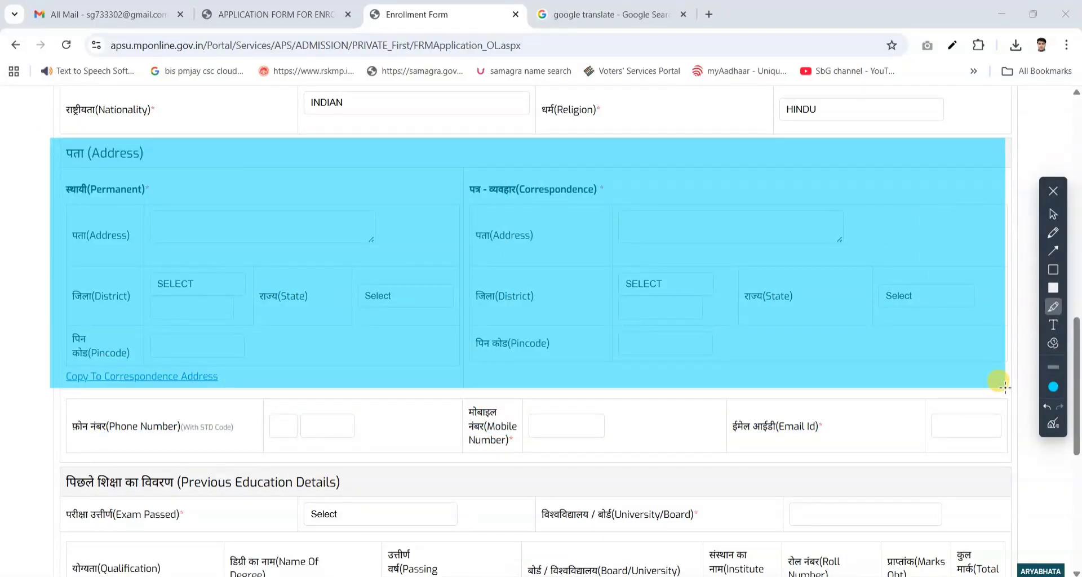
{"action": "left_click", "coordinate": [1053, 423]}
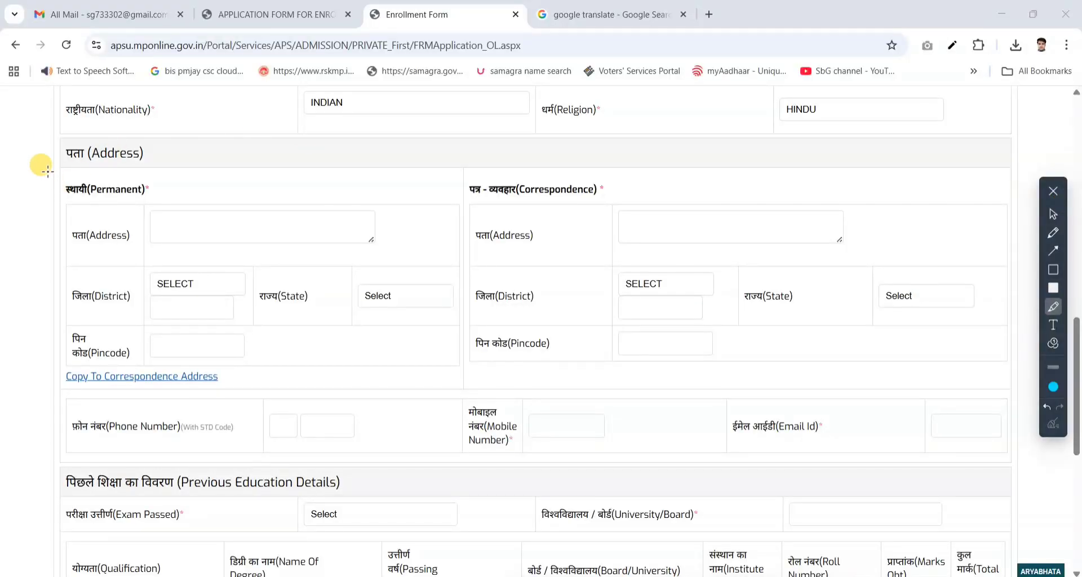
{"action": "mouse_move", "coordinate": [49, 175]}
{"action": "left_mouse_down"}
{"action": "mouse_move", "coordinate": [379, 398]}
{"action": "mouse_move", "coordinate": [490, 397]}
{"action": "mouse_move", "coordinate": [464, 394]}
{"action": "left_mouse_up"}
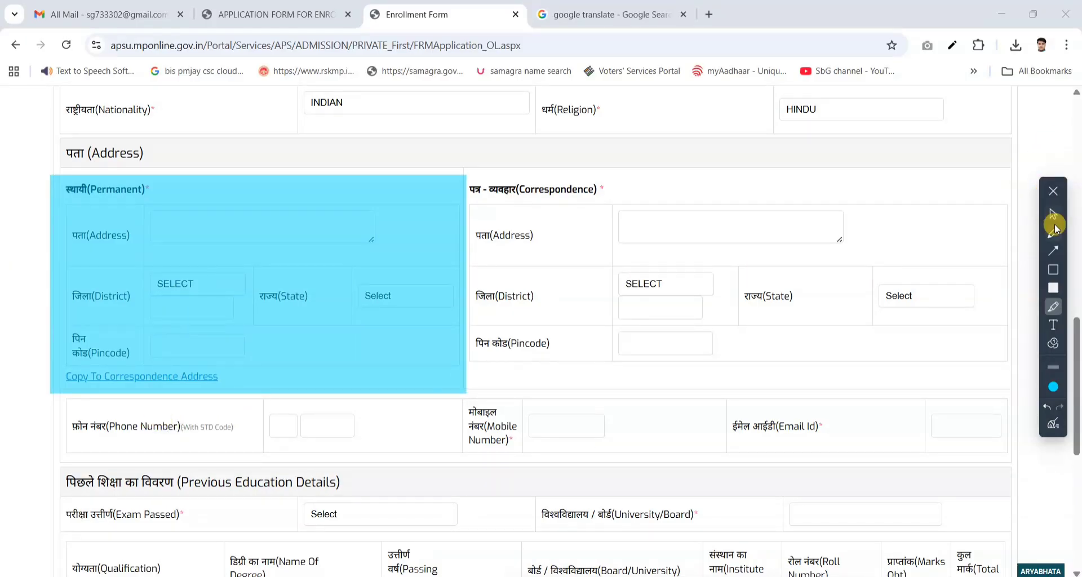
- Outline the Copy To Correspondence Address link and the Correspondence address block, and clear all markings from the Address section
{"action": "left_click", "coordinate": [1052, 270]}
{"action": "left_click_drag", "start_coordinate": [52, 369], "coordinate": [242, 390]}
{"action": "mouse_move", "coordinate": [483, 178]}
{"action": "left_mouse_down"}
{"action": "mouse_move", "coordinate": [641, 283]}
{"action": "mouse_move", "coordinate": [976, 369]}
{"action": "left_mouse_up"}
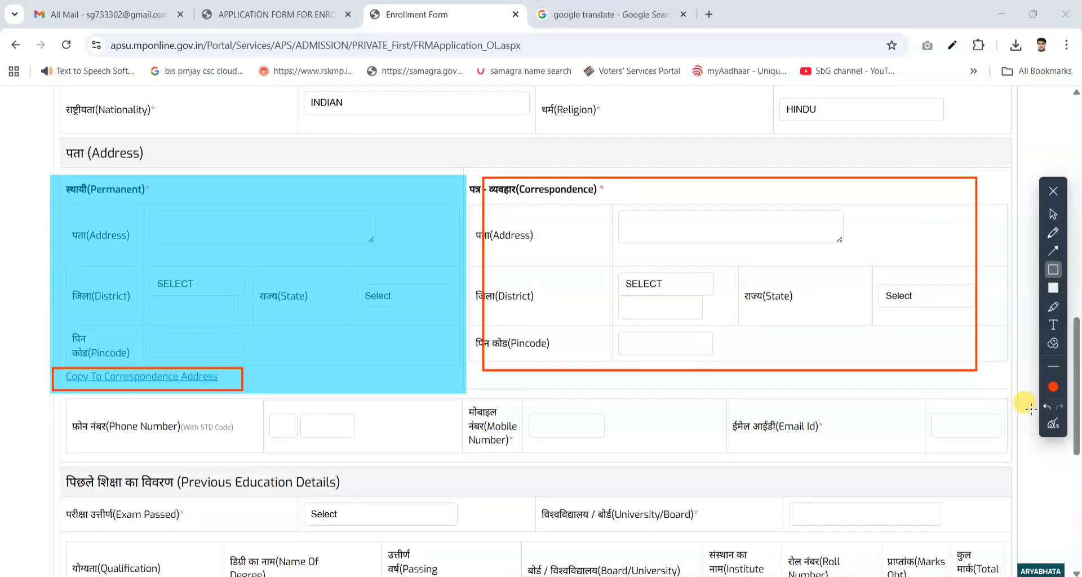
{"action": "left_click", "coordinate": [1053, 425]}
{"action": "left_click", "coordinate": [1053, 214]}
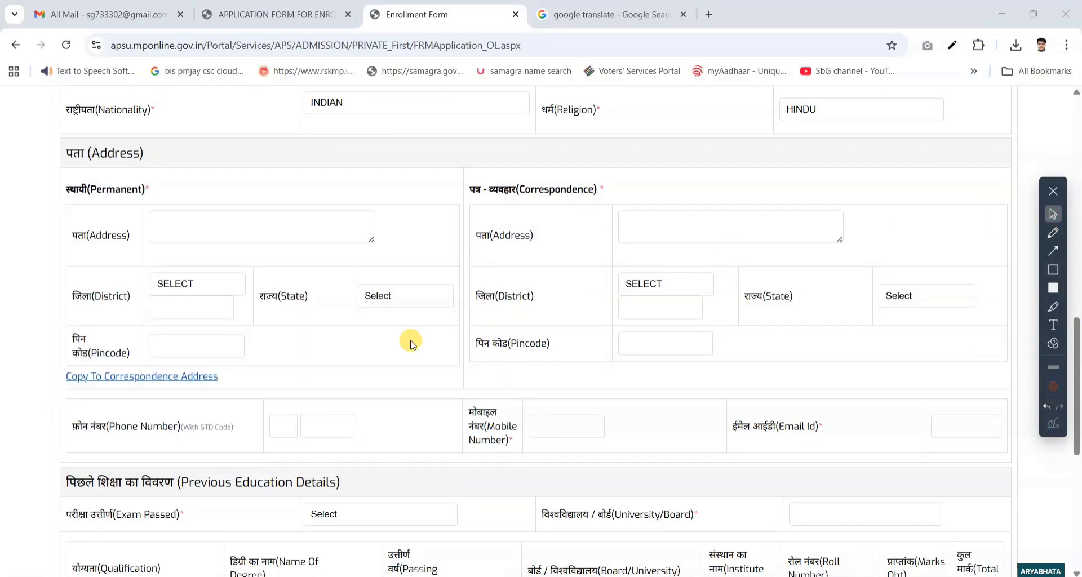
- Highlight the Mobile Number and Email Id fields below the address blocks and remove both highlights
{"action": "left_click", "coordinate": [1052, 306]}
{"action": "left_click_drag", "start_coordinate": [462, 399], "coordinate": [597, 447]}
{"action": "left_click_drag", "start_coordinate": [722, 407], "coordinate": [979, 435]}
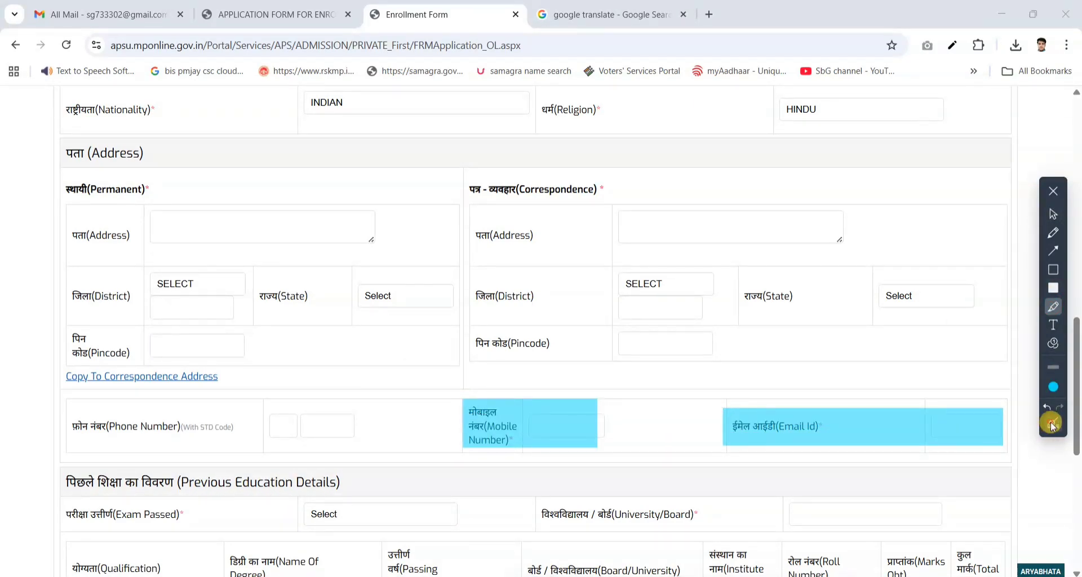
{"action": "left_click", "coordinate": [1052, 423]}
{"action": "left_click", "coordinate": [1053, 213]}
- Highlight the Previous Education Details heading and the Exam Passed field, and clear both highlights
{"action": "scroll", "coordinate": [561, 421], "scroll_direction": "down", "scroll_amount": 6}
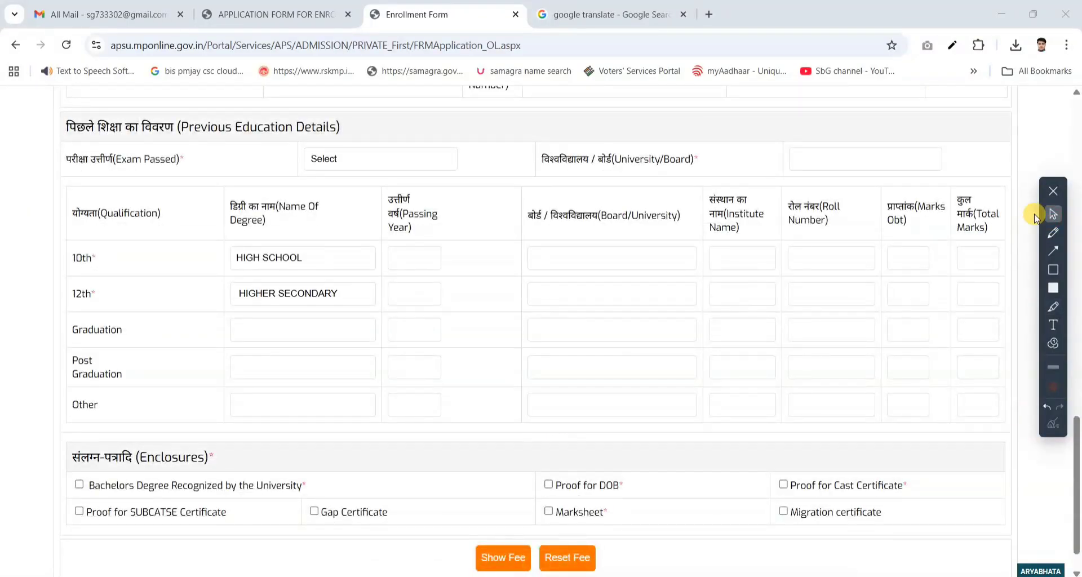
{"action": "left_click", "coordinate": [1053, 306]}
{"action": "mouse_move", "coordinate": [59, 115]}
{"action": "left_mouse_down"}
{"action": "mouse_move", "coordinate": [447, 145]}
{"action": "mouse_move", "coordinate": [436, 135]}
{"action": "left_mouse_up"}
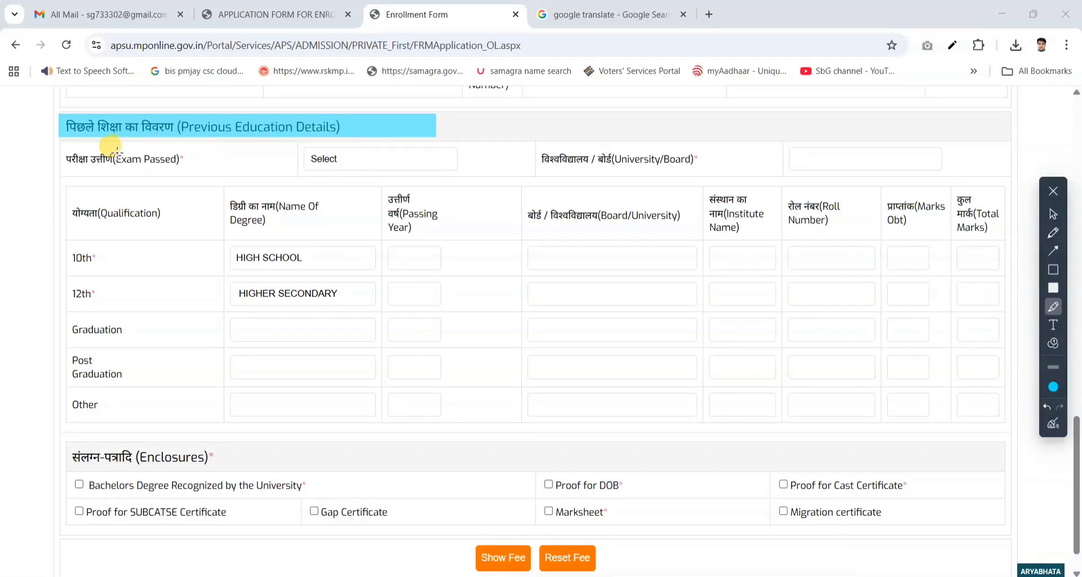
{"action": "left_click_drag", "start_coordinate": [62, 148], "coordinate": [499, 167]}
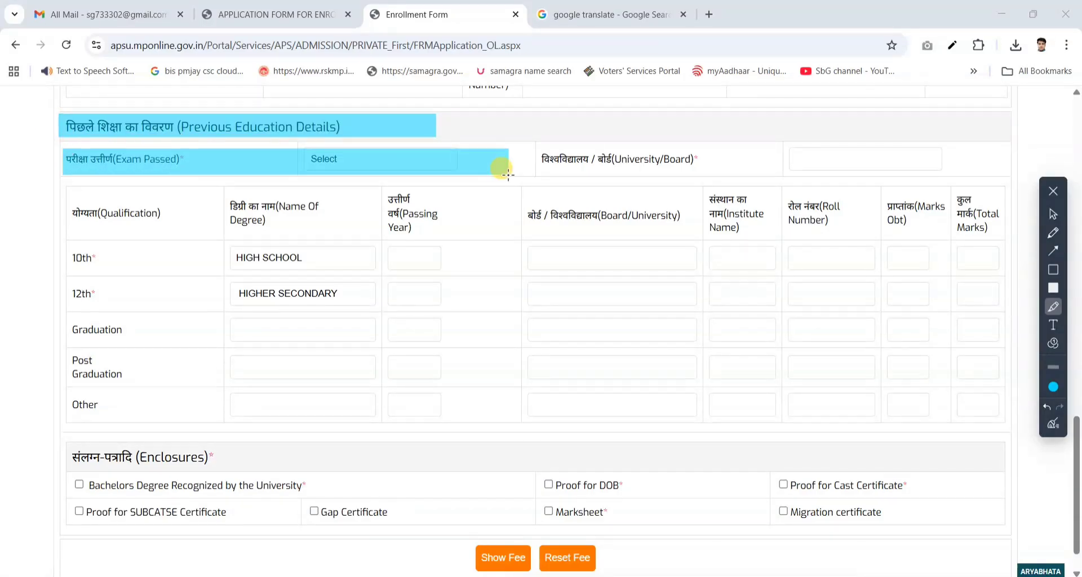
{"action": "left_click", "coordinate": [1055, 418]}
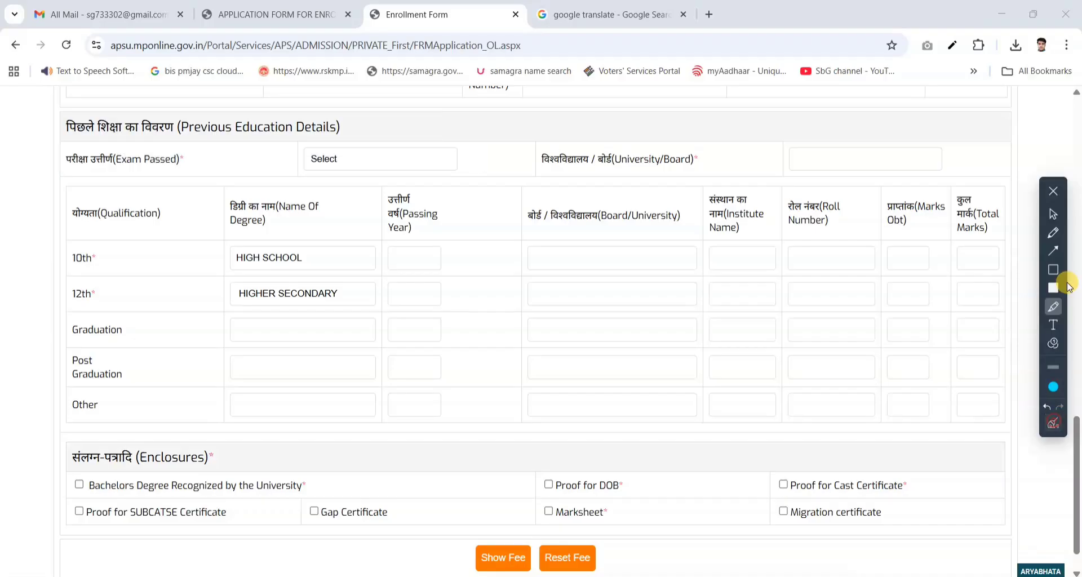
{"action": "left_click", "coordinate": [1053, 217]}
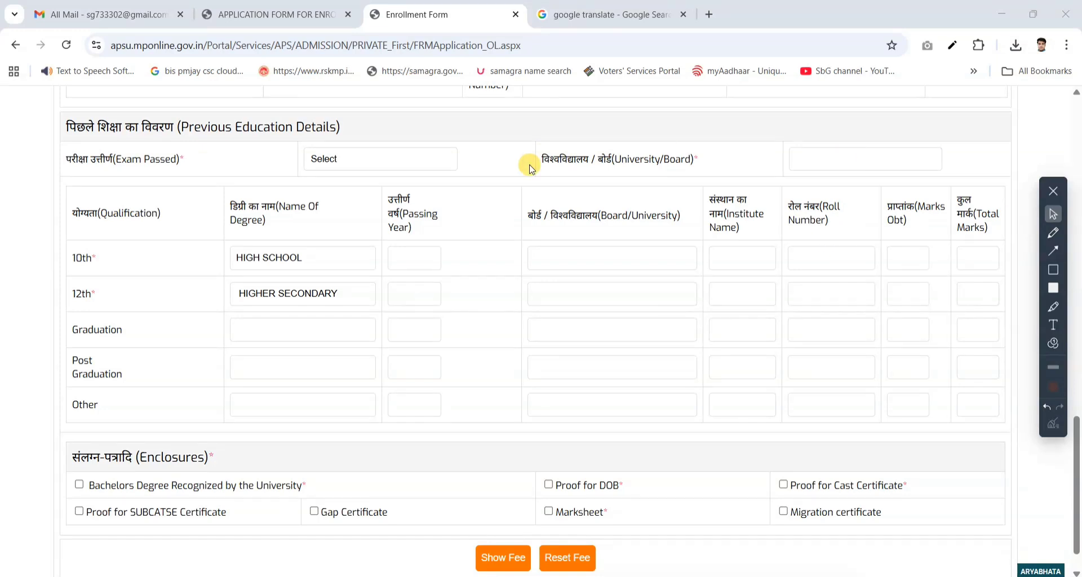
- Set the exam passed to GRADUATE and the University/Board to UG/PG OTHER UNIV (INSIDE MP/STATE UNIV)
{"action": "left_click", "coordinate": [434, 162]}
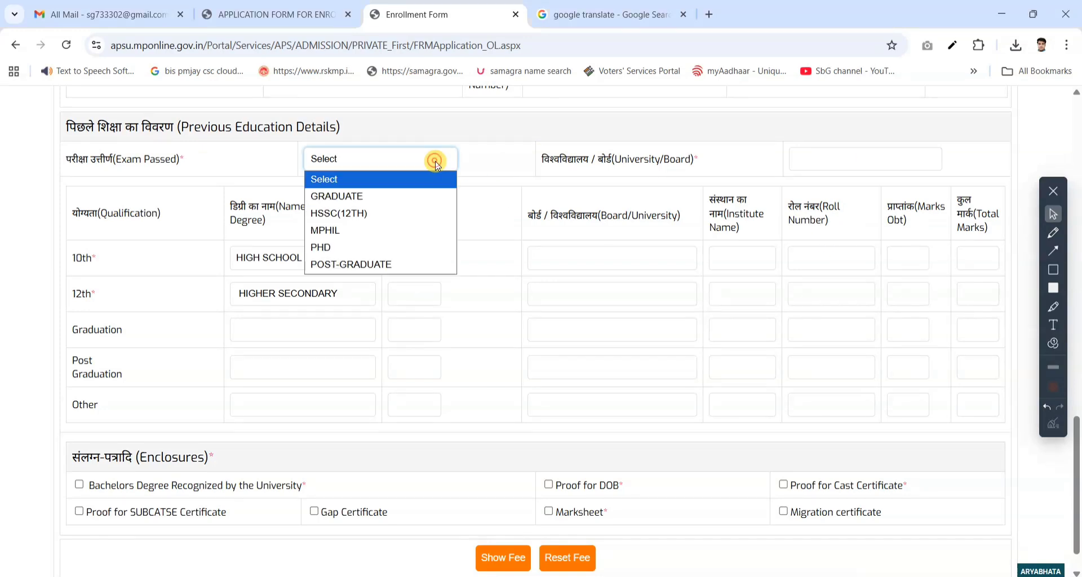
{"action": "left_click", "coordinate": [399, 197]}
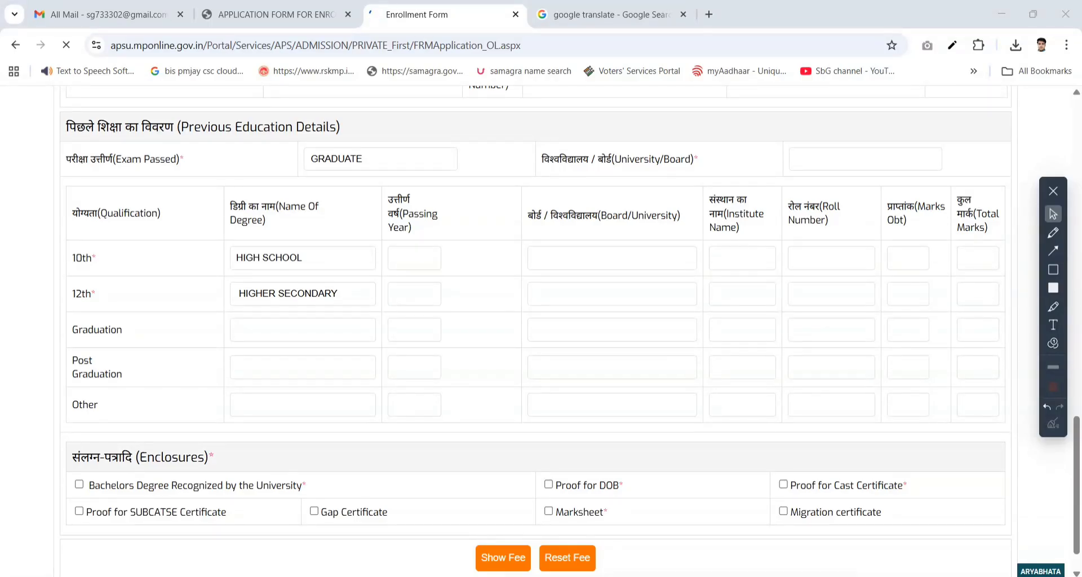
{"action": "left_click", "coordinate": [836, 116]}
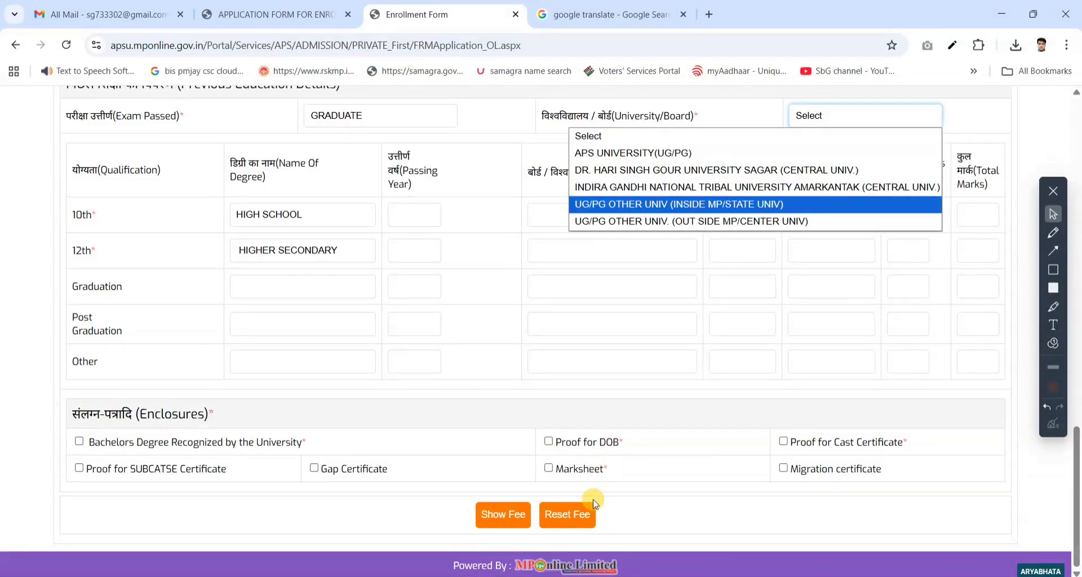
{"action": "left_click", "coordinate": [560, 559]}
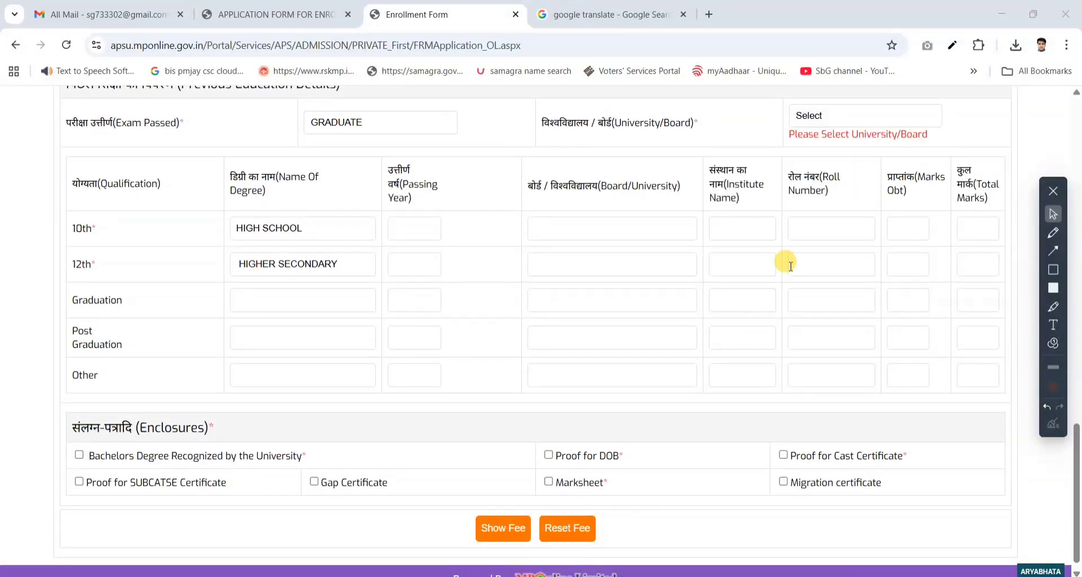
{"action": "left_click", "coordinate": [834, 116]}
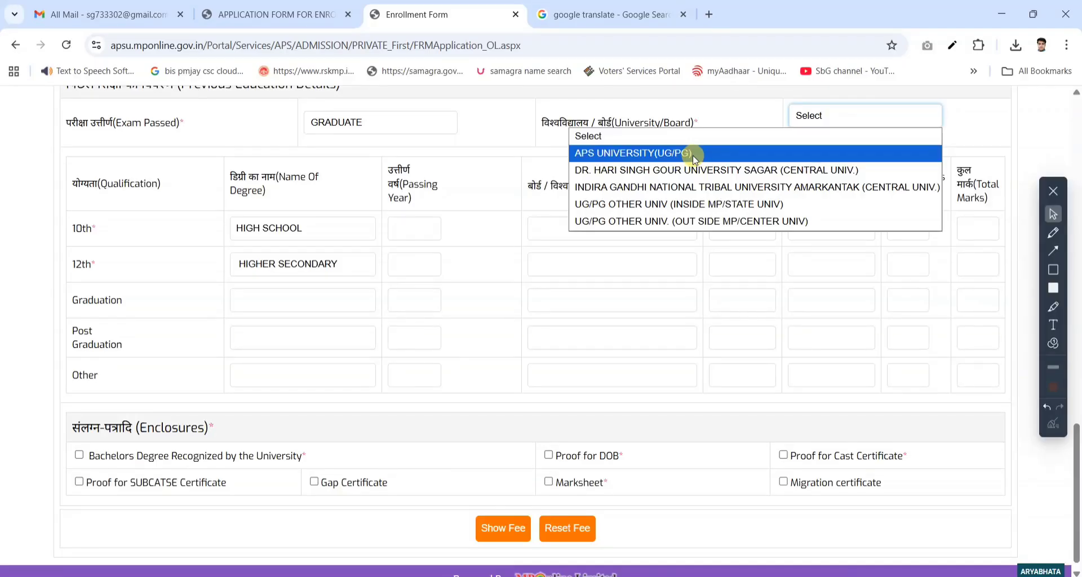
{"action": "left_click", "coordinate": [654, 204]}
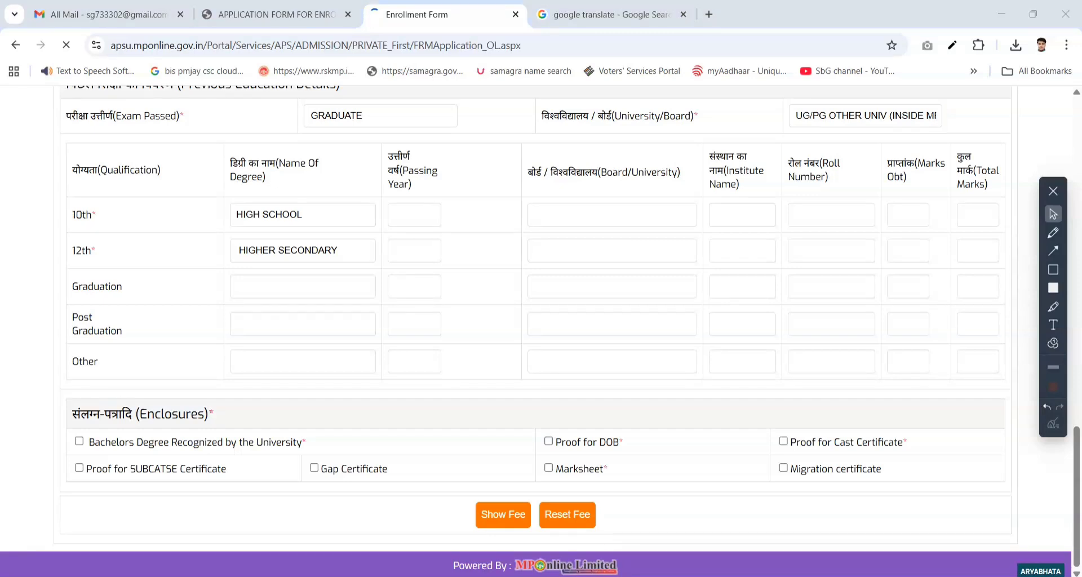
- Leave the Eligibility/Migration/Transfer certificate number blank and set the certificate issue year to 2024
{"action": "left_click", "coordinate": [324, 177]}
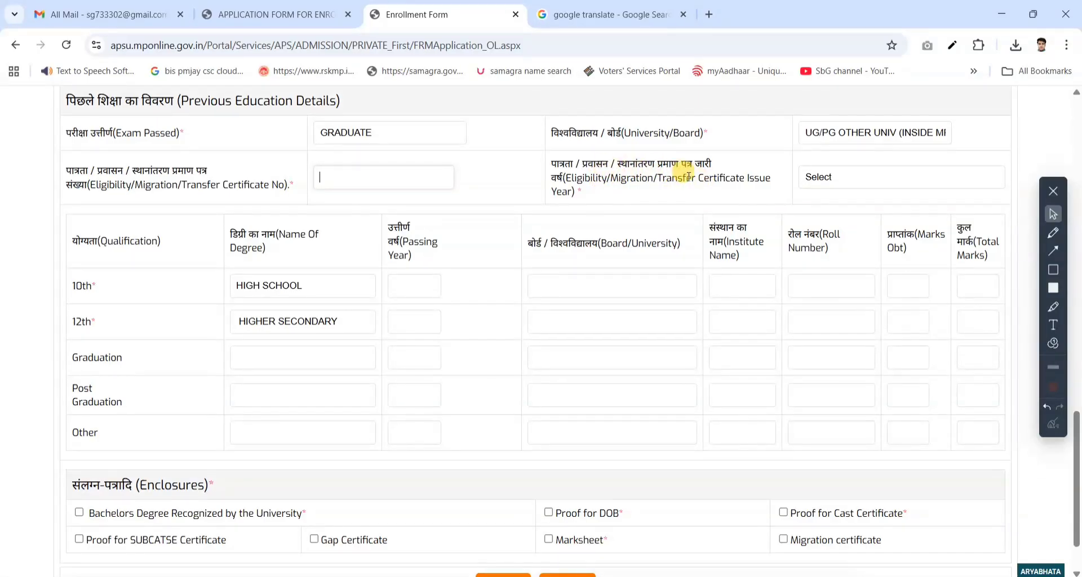
{"action": "left_click", "coordinate": [828, 177]}
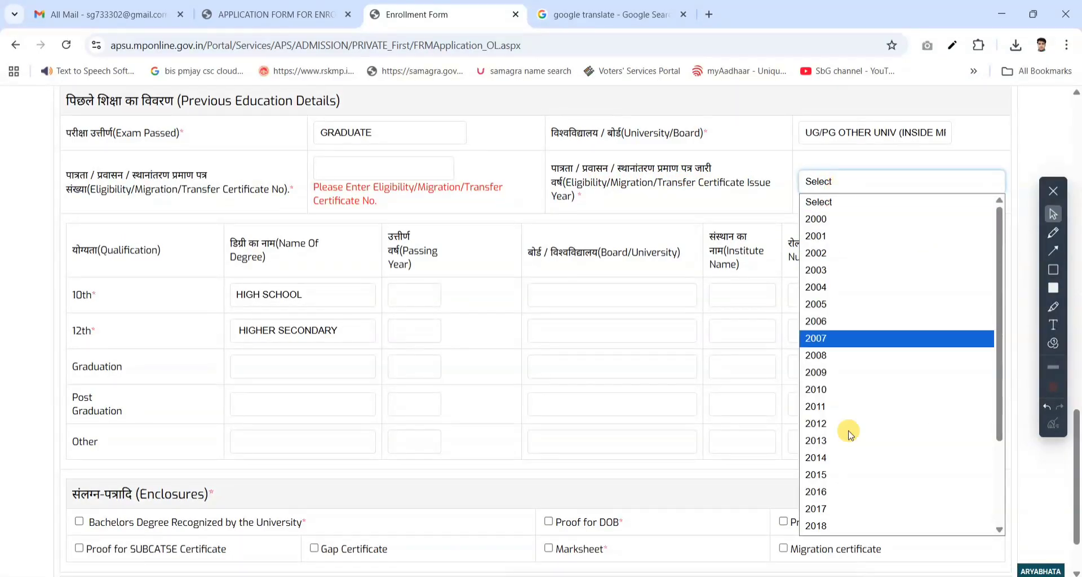
{"action": "scroll", "coordinate": [870, 448], "scroll_direction": "down", "scroll_amount": 2}
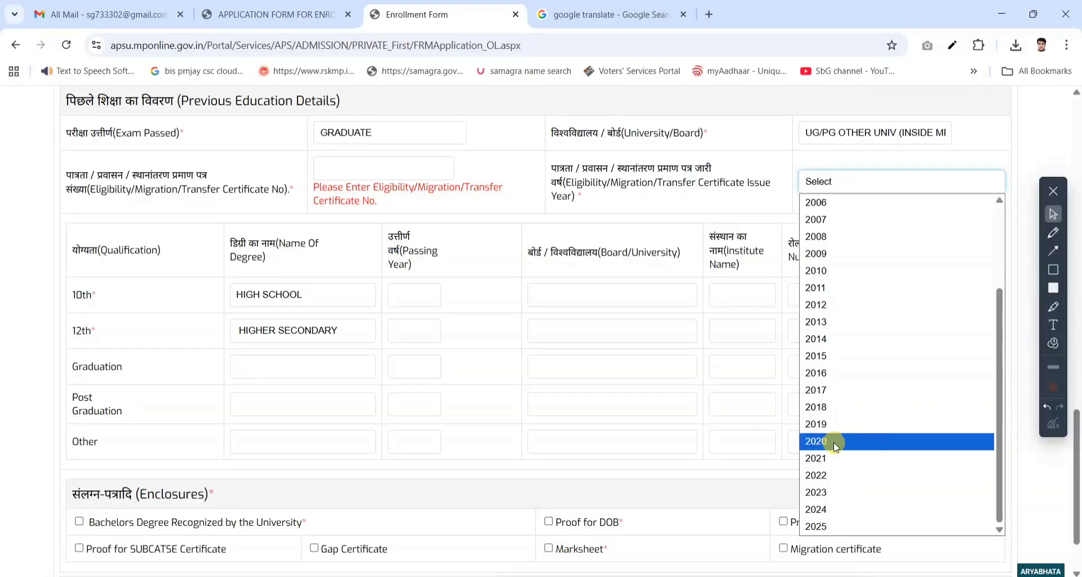
{"action": "left_click", "coordinate": [830, 509]}
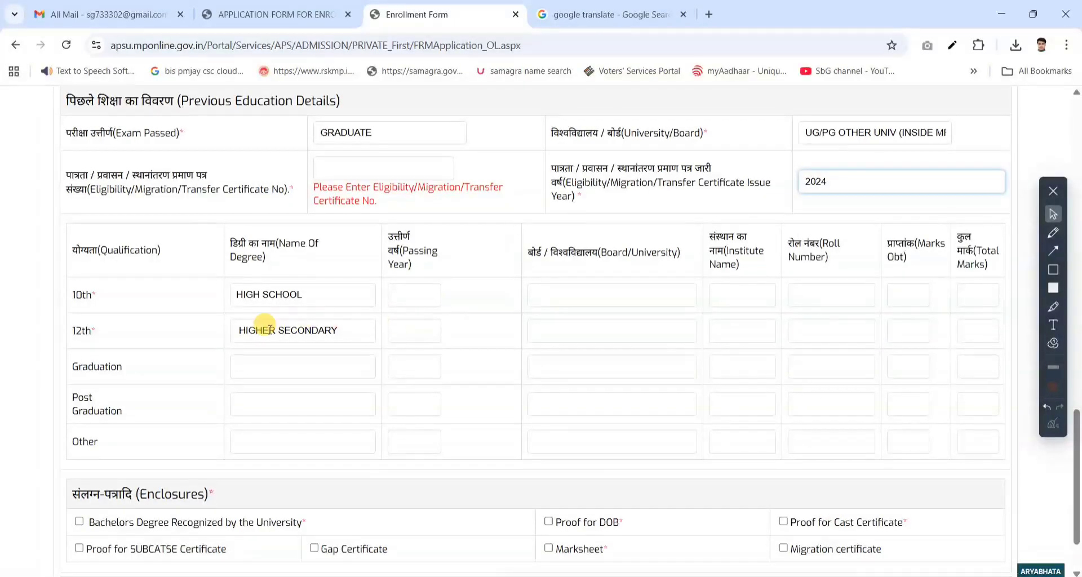
- Highlight the 10th, 12th and Graduation labels and their full rows in the qualification table
{"action": "left_click", "coordinate": [1053, 306]}
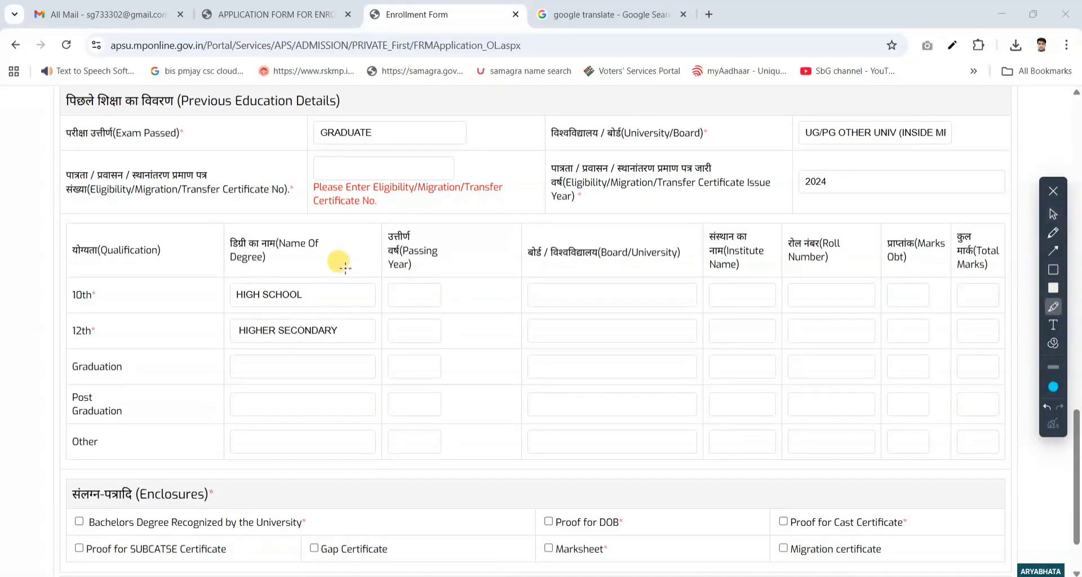
{"action": "mouse_move", "coordinate": [61, 286]}
{"action": "left_mouse_down"}
{"action": "mouse_move", "coordinate": [118, 308]}
{"action": "mouse_move", "coordinate": [128, 341]}
{"action": "left_mouse_up"}
{"action": "left_click_drag", "start_coordinate": [66, 354], "coordinate": [155, 376]}
{"action": "mouse_move", "coordinate": [58, 275]}
{"action": "left_mouse_down"}
{"action": "mouse_move", "coordinate": [932, 385]}
{"action": "mouse_move", "coordinate": [1003, 374]}
{"action": "mouse_move", "coordinate": [997, 367]}
{"action": "left_mouse_up"}
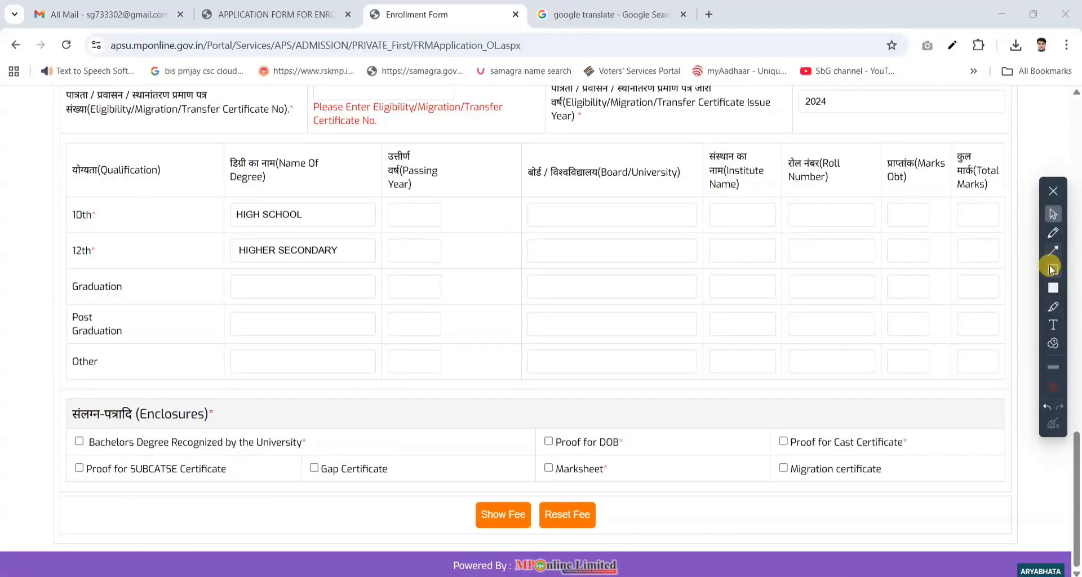
- Outline the whole Enclosures section with a rectangle and return to normal selection mode
{"action": "left_click", "coordinate": [1053, 269]}
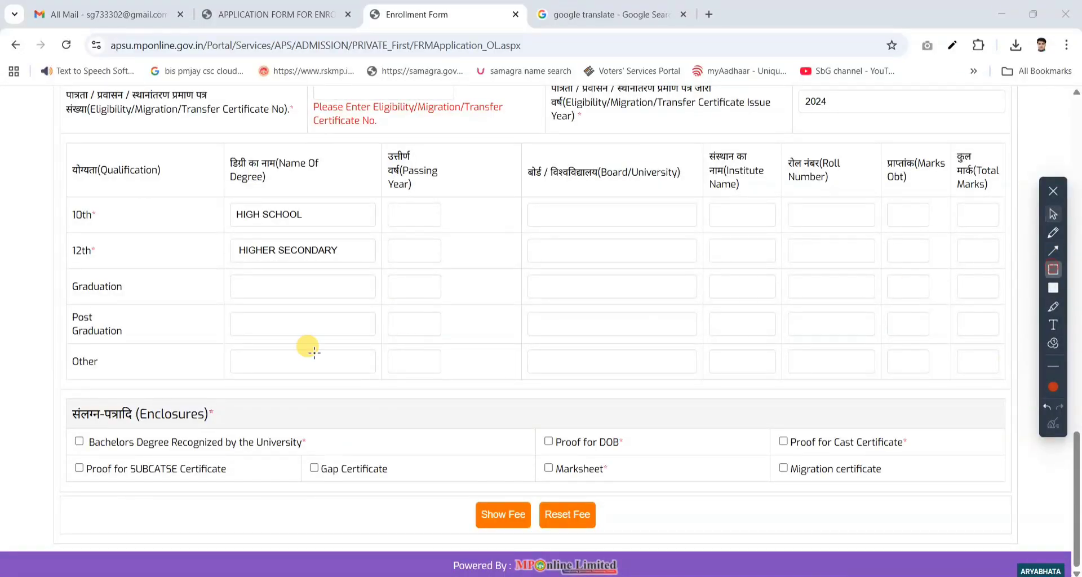
{"action": "mouse_move", "coordinate": [54, 398]}
{"action": "left_mouse_down"}
{"action": "mouse_move", "coordinate": [572, 469]}
{"action": "mouse_move", "coordinate": [967, 494]}
{"action": "left_mouse_up"}
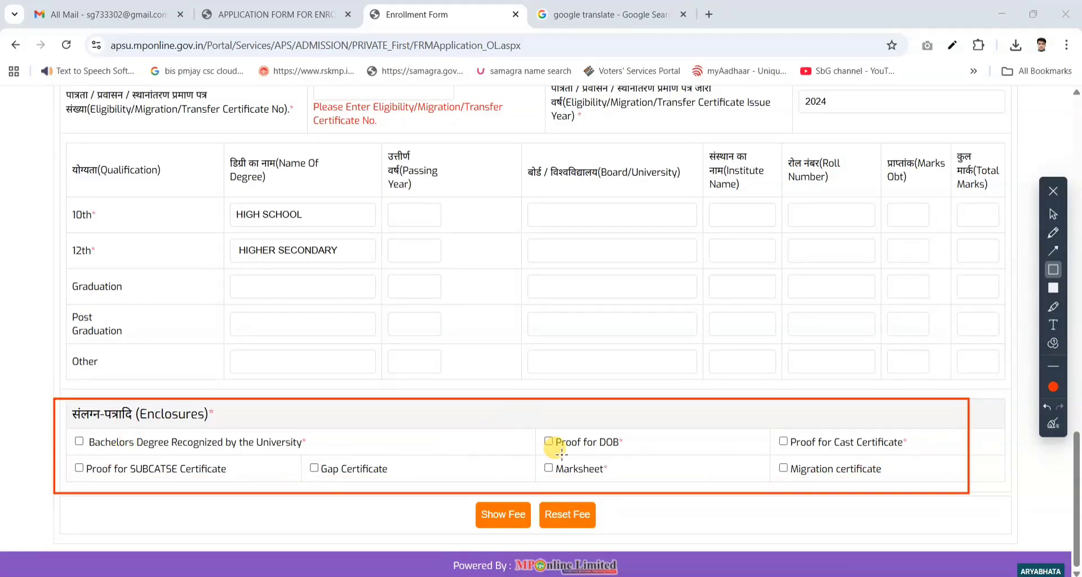
{"action": "left_click", "coordinate": [1052, 214]}
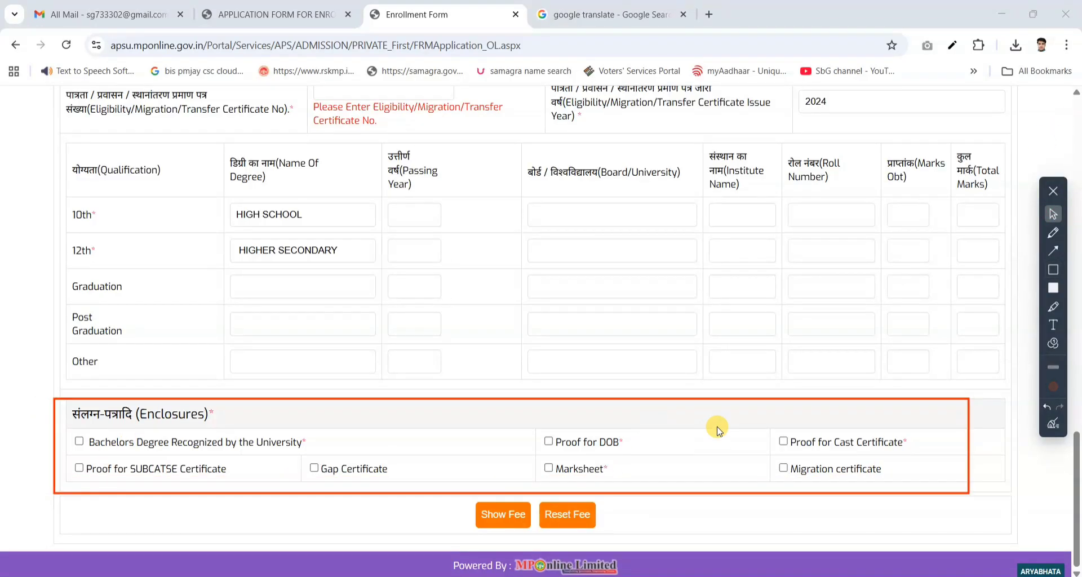
- Tick the Bachelors Degree Recognized by the University, Proof for DOB and Marksheet enclosures, leaving the other enclosures unticked
{"action": "left_click", "coordinate": [549, 440]}
{"action": "left_click", "coordinate": [548, 468]}
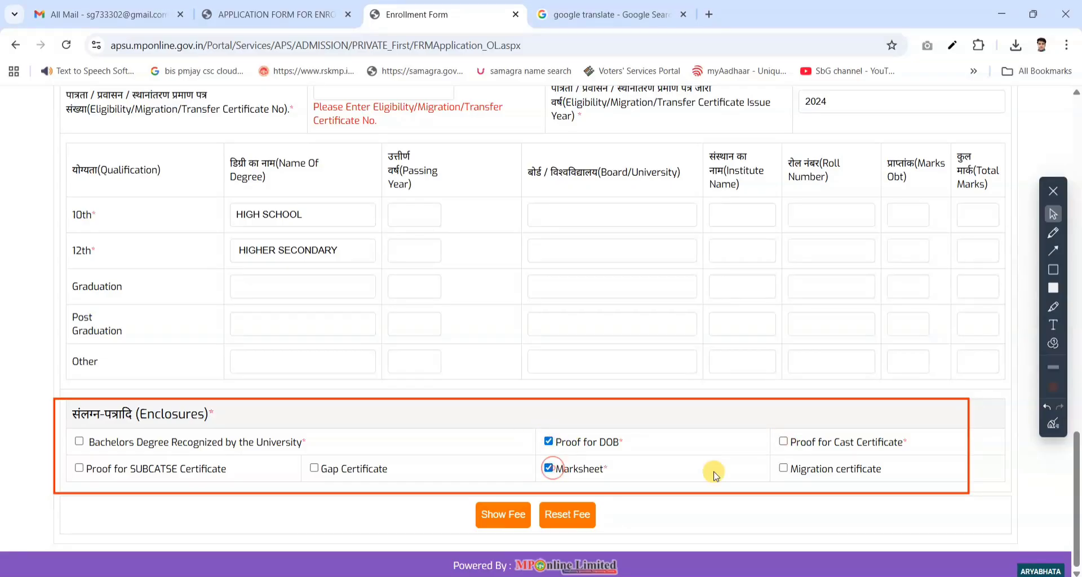
{"action": "left_click", "coordinate": [785, 468]}
{"action": "left_click", "coordinate": [782, 468]}
{"action": "left_click", "coordinate": [783, 442]}
{"action": "left_click", "coordinate": [783, 441]}
{"action": "left_click", "coordinate": [314, 467]}
{"action": "left_click", "coordinate": [314, 467]}
{"action": "left_click", "coordinate": [79, 468]}
{"action": "left_click", "coordinate": [80, 442]}
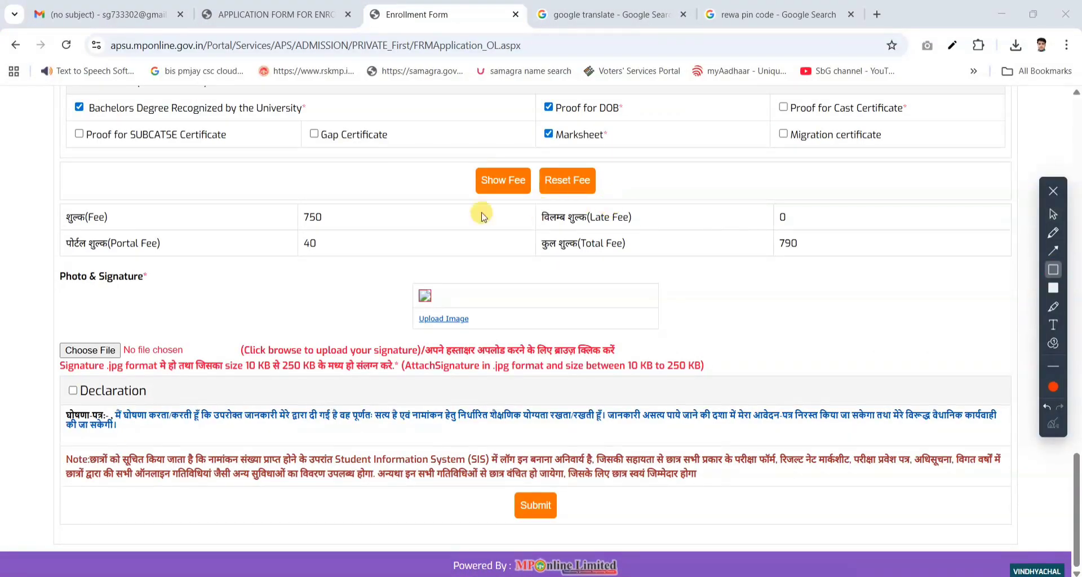
- Outline the Fee, Portal Fee, Late Fee and Total Fee entries, and clear all the outlines
{"action": "mouse_move", "coordinate": [283, 197]}
{"action": "left_mouse_down"}
{"action": "mouse_move", "coordinate": [356, 226]}
{"action": "mouse_move", "coordinate": [329, 249]}
{"action": "left_mouse_up"}
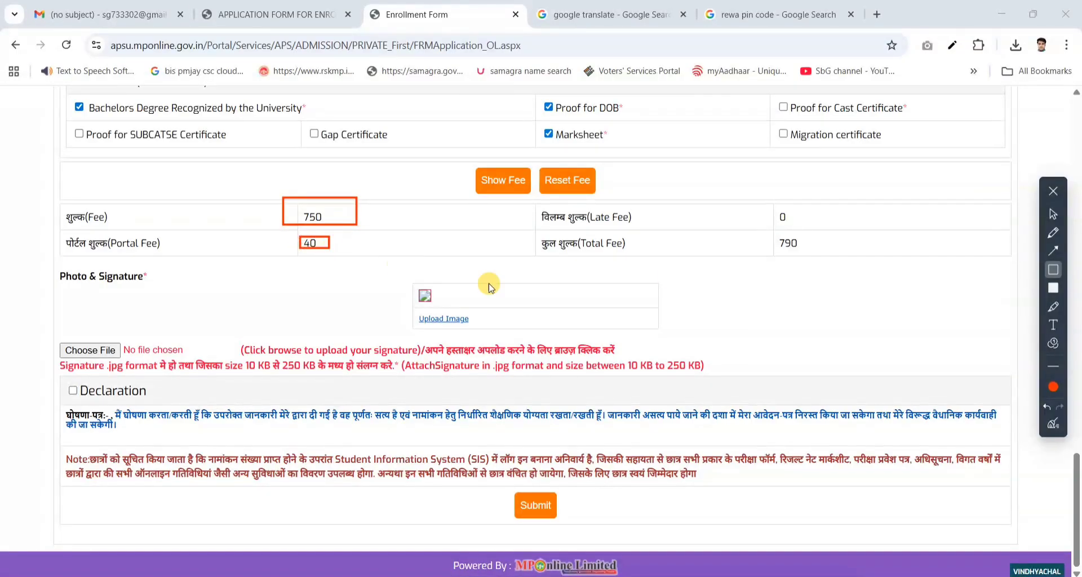
{"action": "mouse_move", "coordinate": [526, 197]}
{"action": "left_mouse_down"}
{"action": "mouse_move", "coordinate": [659, 225]}
{"action": "mouse_move", "coordinate": [796, 228]}
{"action": "left_mouse_up"}
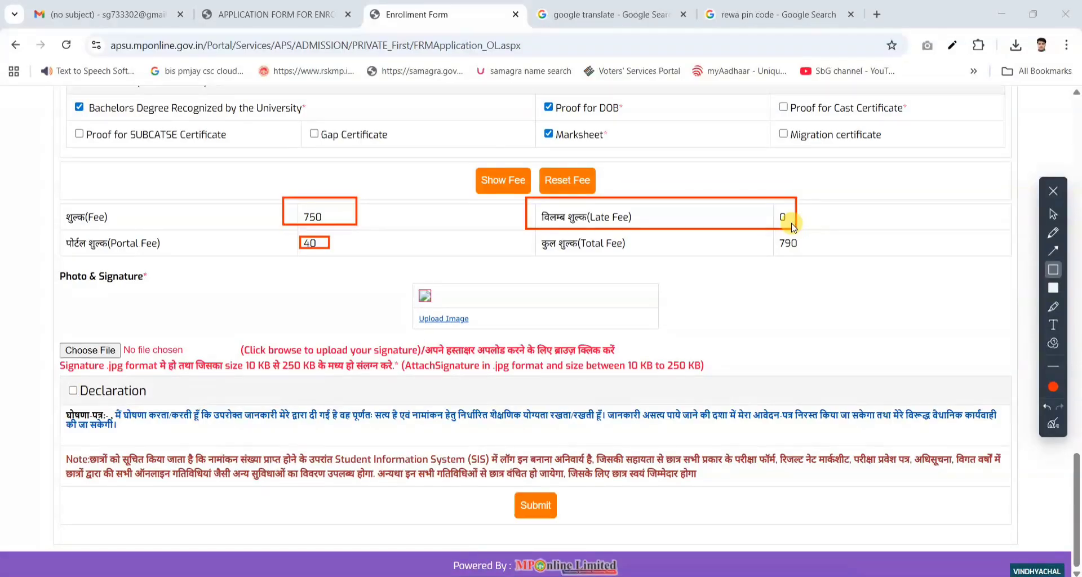
{"action": "left_click_drag", "start_coordinate": [771, 236], "coordinate": [807, 251]}
{"action": "left_click", "coordinate": [1053, 424]}
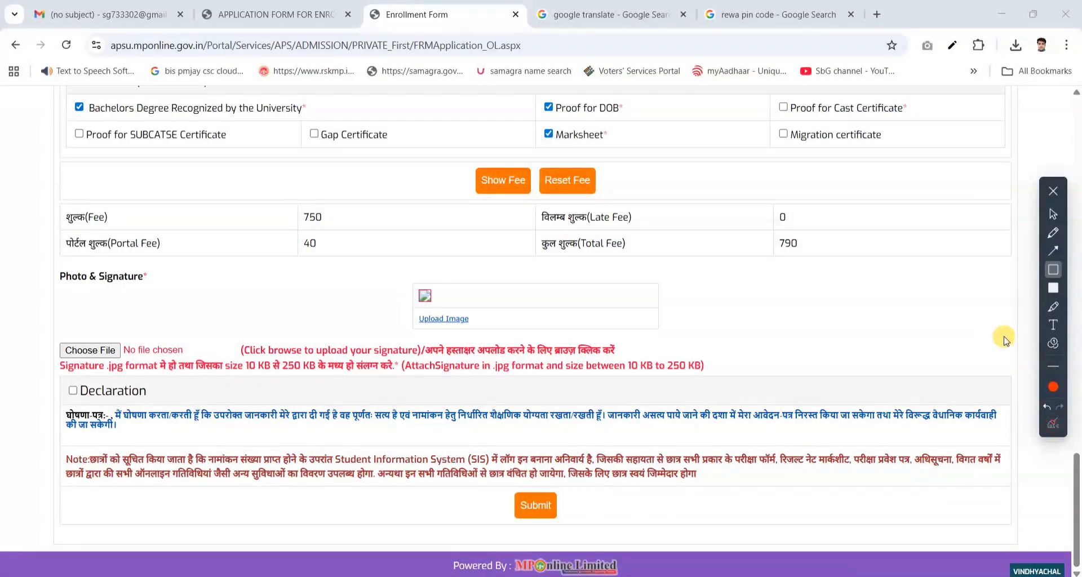
- Outline the photo upload box, the signature file chooser and the 10 KB to 250 KB size limit, and clear the outlines
{"action": "left_click", "coordinate": [1053, 250]}
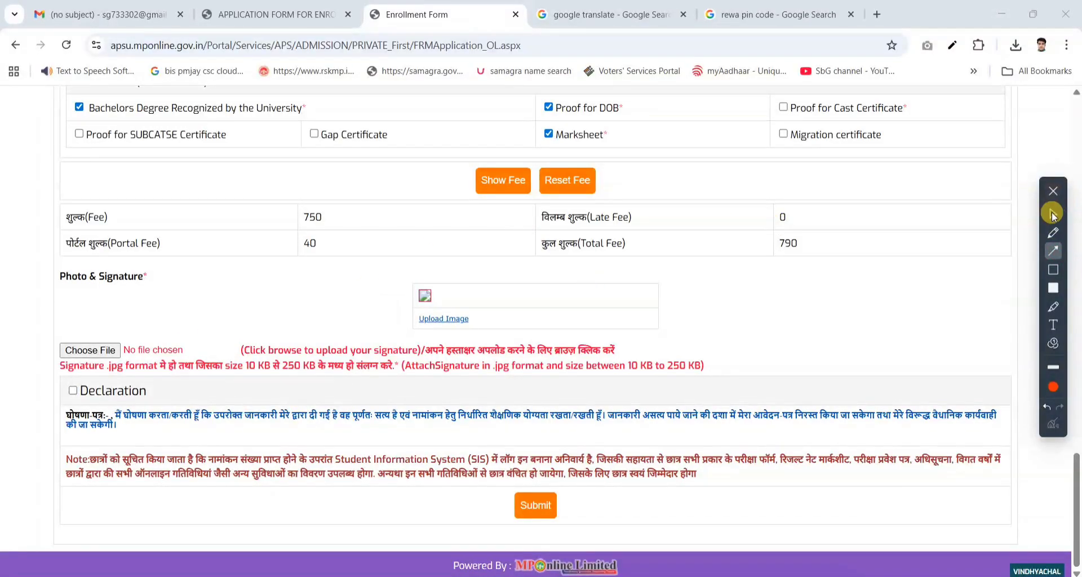
{"action": "left_click", "coordinate": [1053, 270]}
{"action": "left_click_drag", "start_coordinate": [406, 276], "coordinate": [530, 331]}
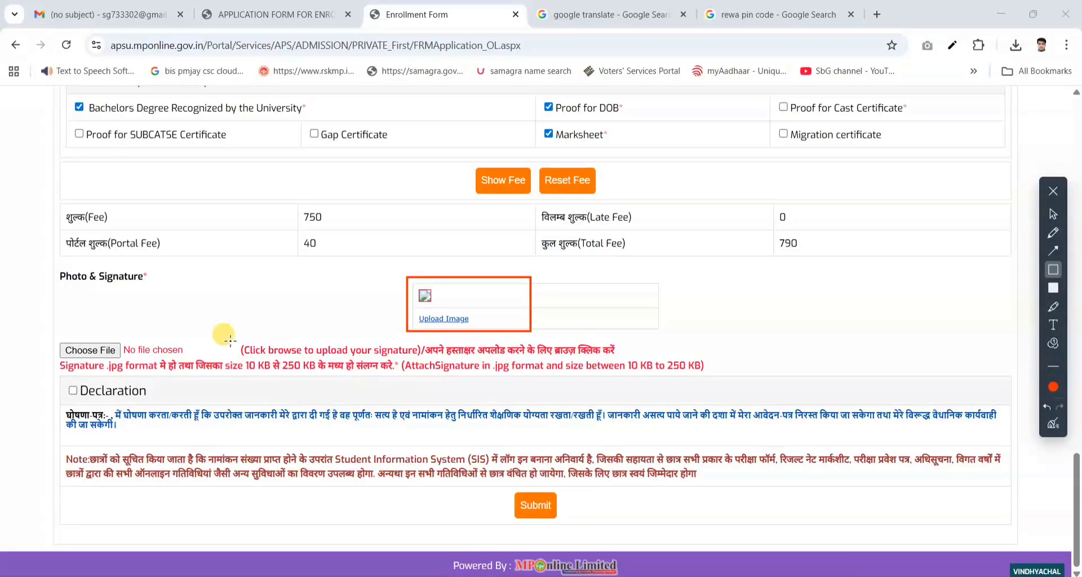
{"action": "left_click_drag", "start_coordinate": [61, 333], "coordinate": [184, 370]}
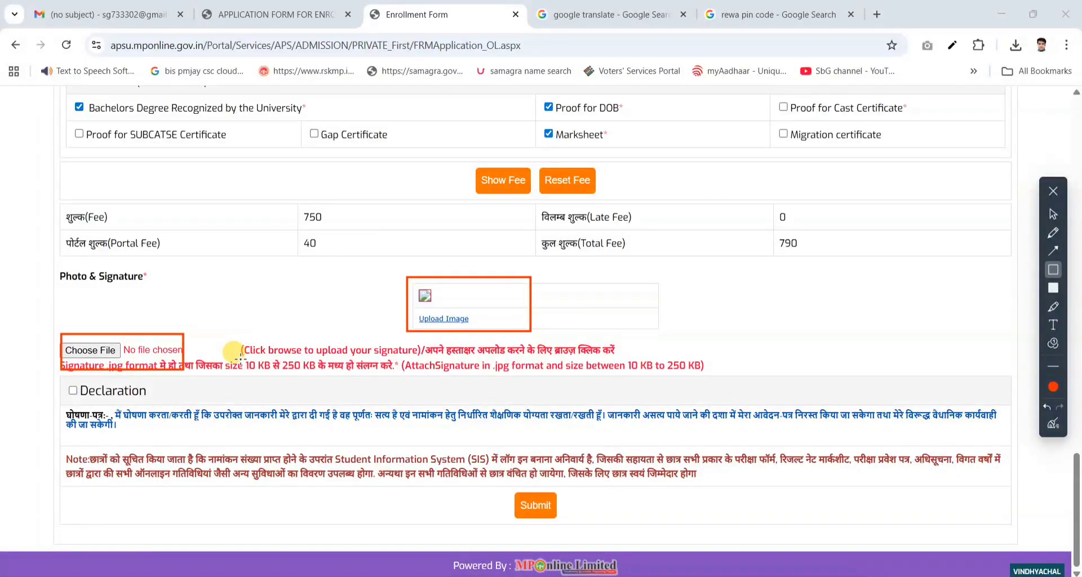
{"action": "left_click_drag", "start_coordinate": [240, 357], "coordinate": [340, 375]}
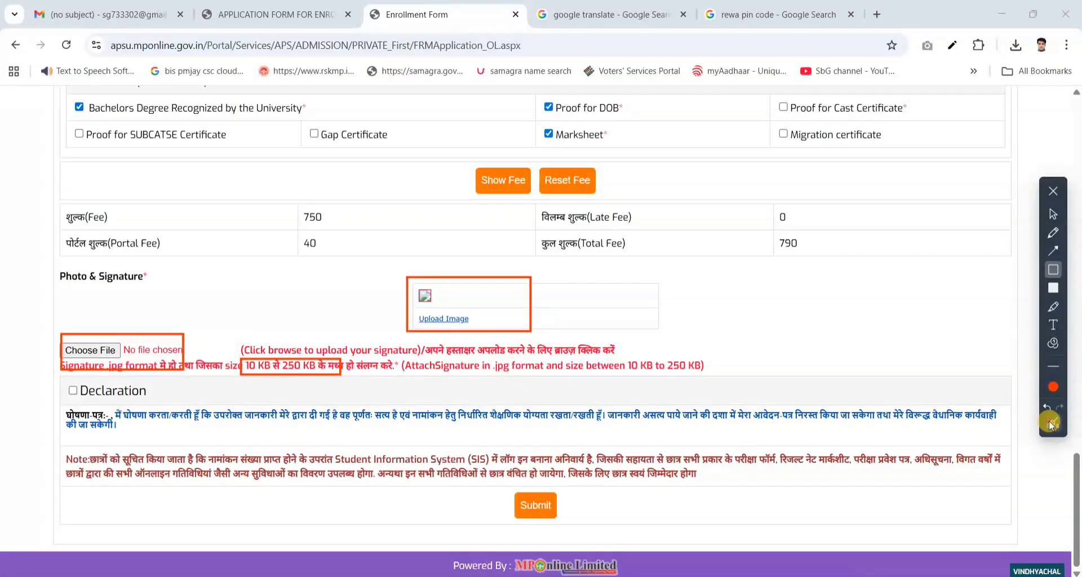
{"action": "left_click", "coordinate": [1050, 422]}
- Open the applicant photo upload dialog, outline its 200 KB maximum photo size, and clear the outline
{"action": "left_click", "coordinate": [1053, 217]}
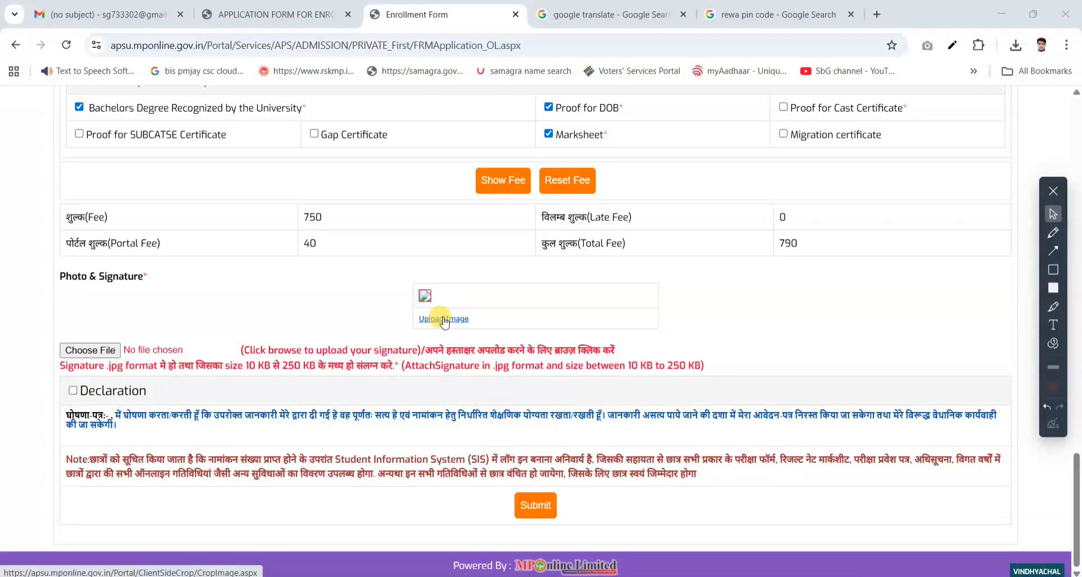
{"action": "left_click", "coordinate": [465, 319]}
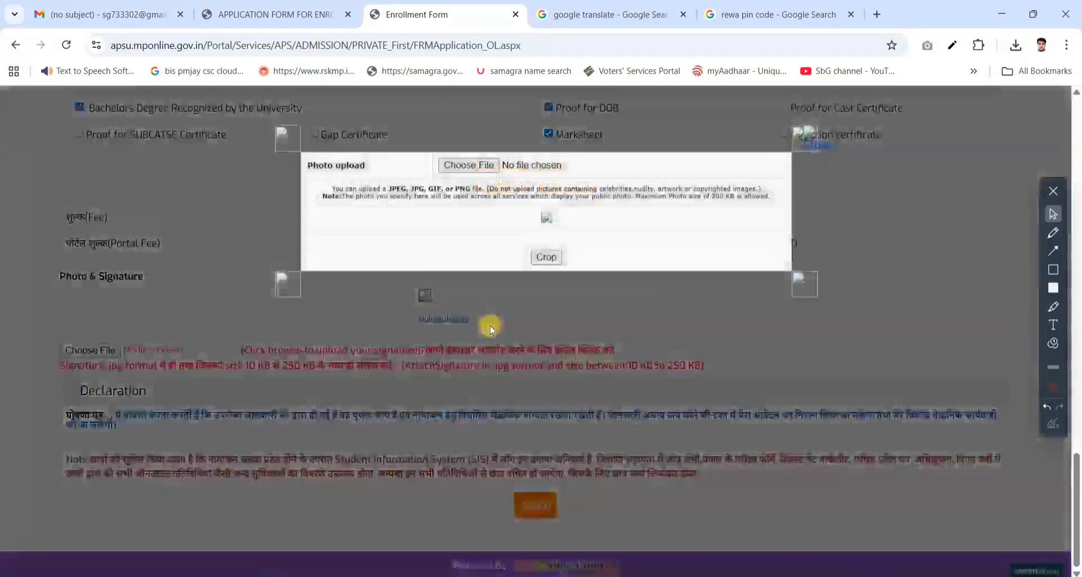
{"action": "left_click", "coordinate": [1052, 269]}
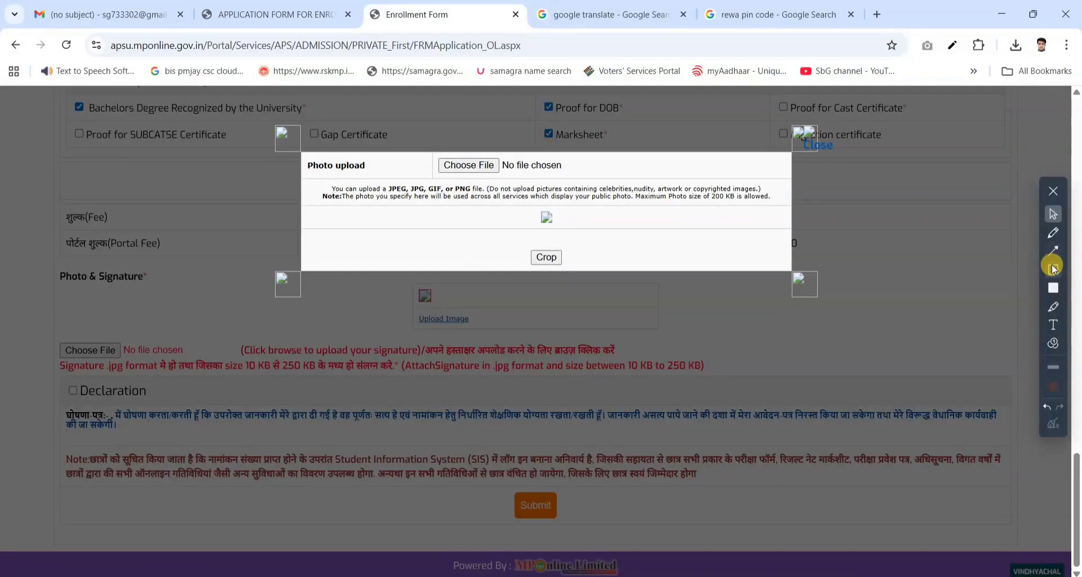
{"action": "left_click_drag", "start_coordinate": [697, 192], "coordinate": [740, 201]}
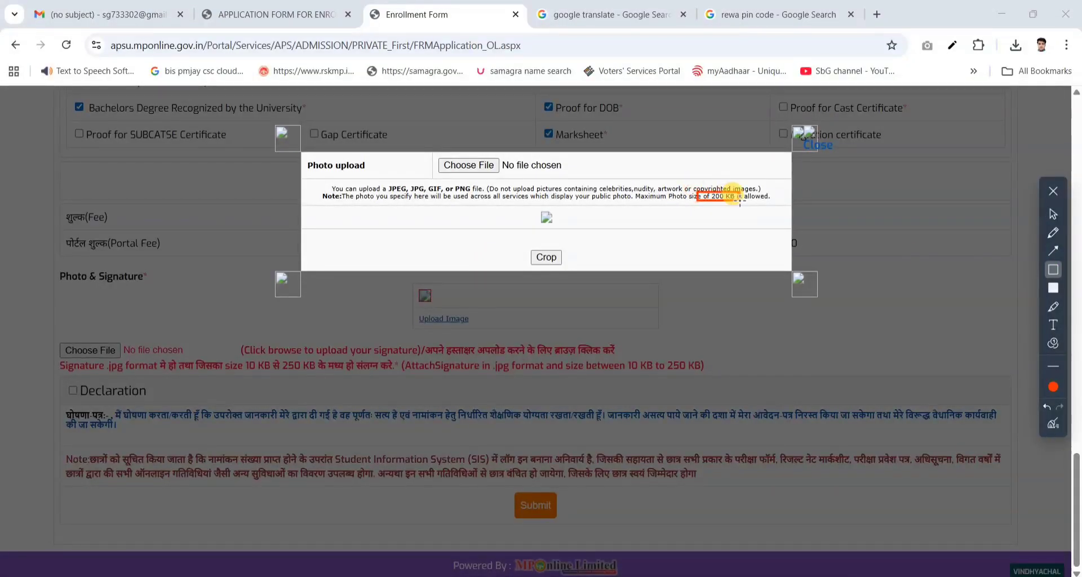
{"action": "left_click", "coordinate": [1051, 426]}
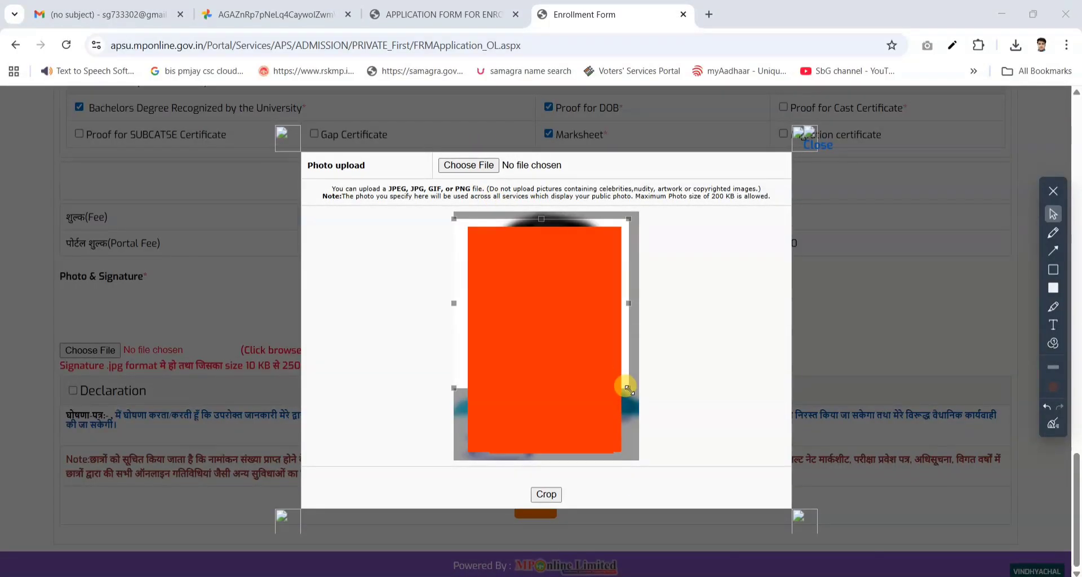
- Crop the applicant's photo and apply it to the form's photo box
{"action": "left_click_drag", "start_coordinate": [626, 383], "coordinate": [718, 525]}
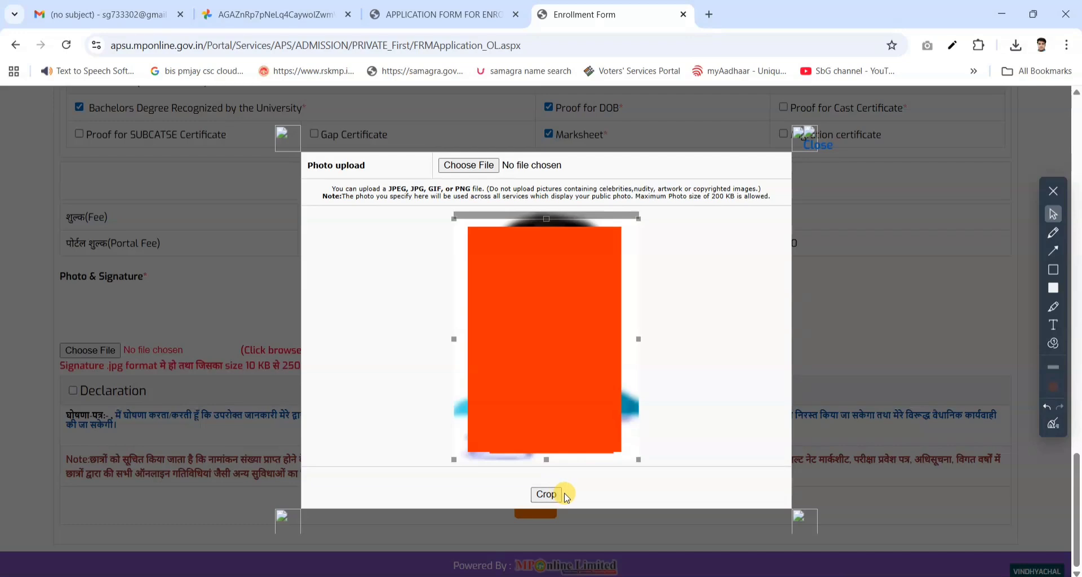
{"action": "left_click", "coordinate": [543, 494]}
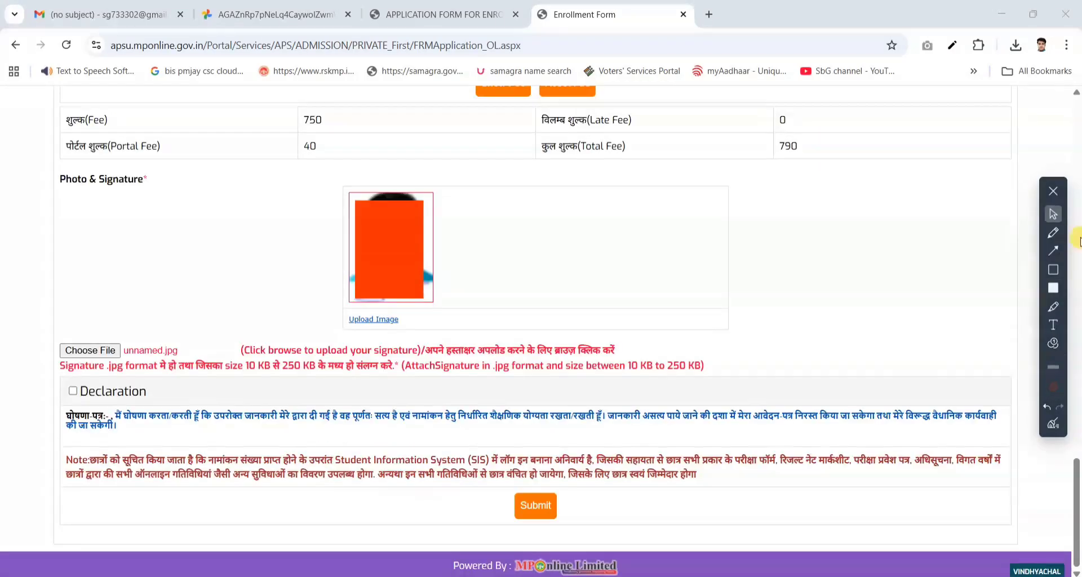
- Mark the signature file and the Declaration checkbox with arrows, and tick the Declaration
{"action": "left_click", "coordinate": [1051, 249]}
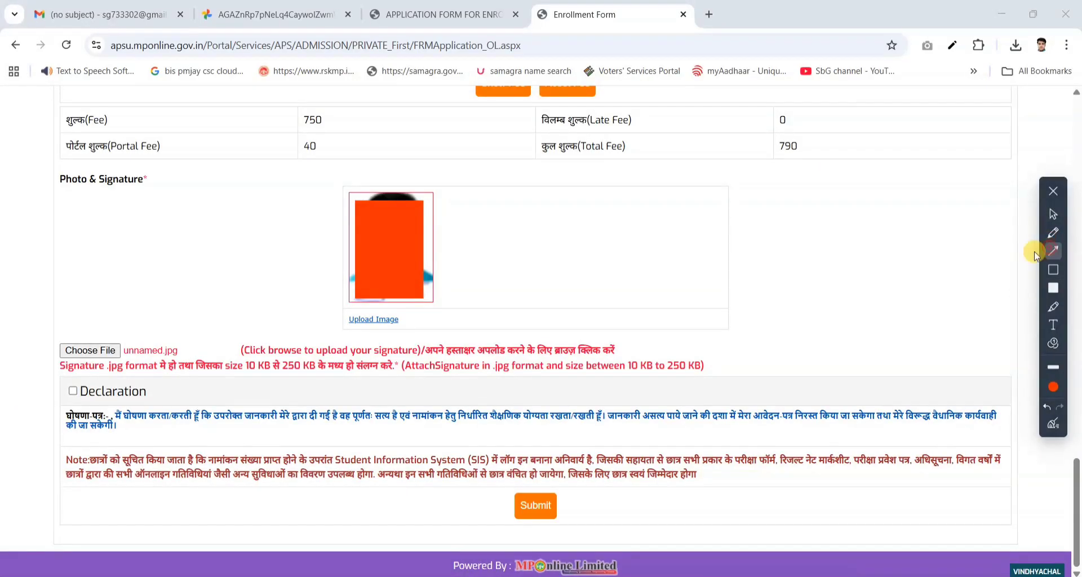
{"action": "left_click_drag", "start_coordinate": [178, 347], "coordinate": [119, 352]}
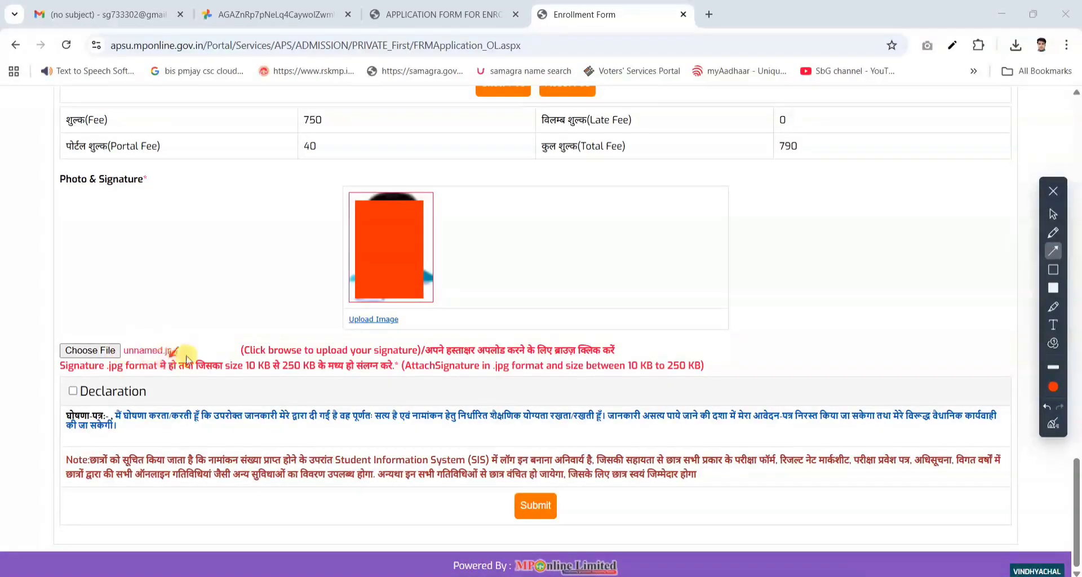
{"action": "left_click_drag", "start_coordinate": [146, 305], "coordinate": [149, 332]}
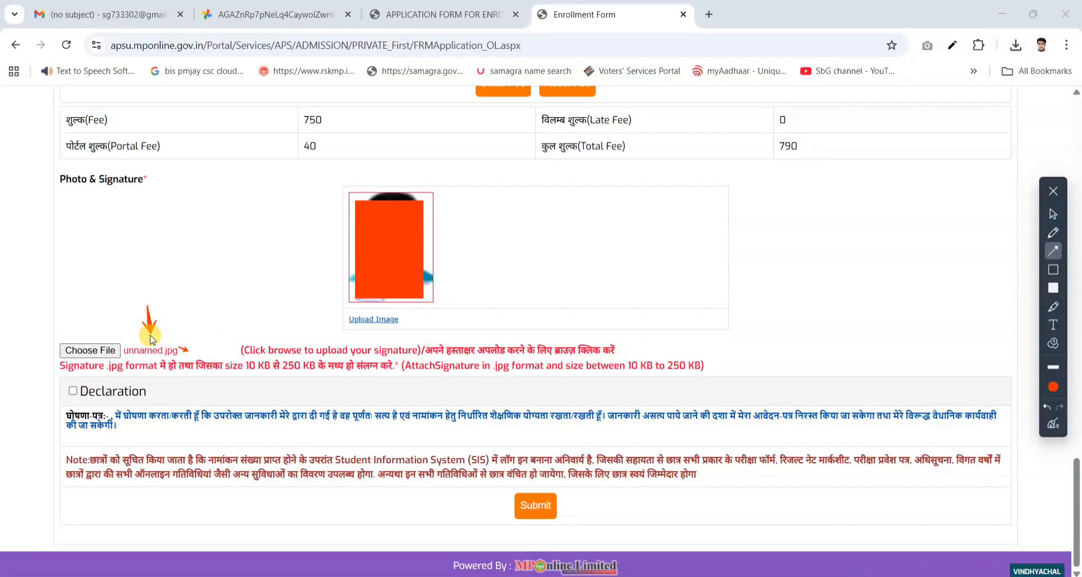
{"action": "left_click_drag", "start_coordinate": [40, 377], "coordinate": [71, 390]}
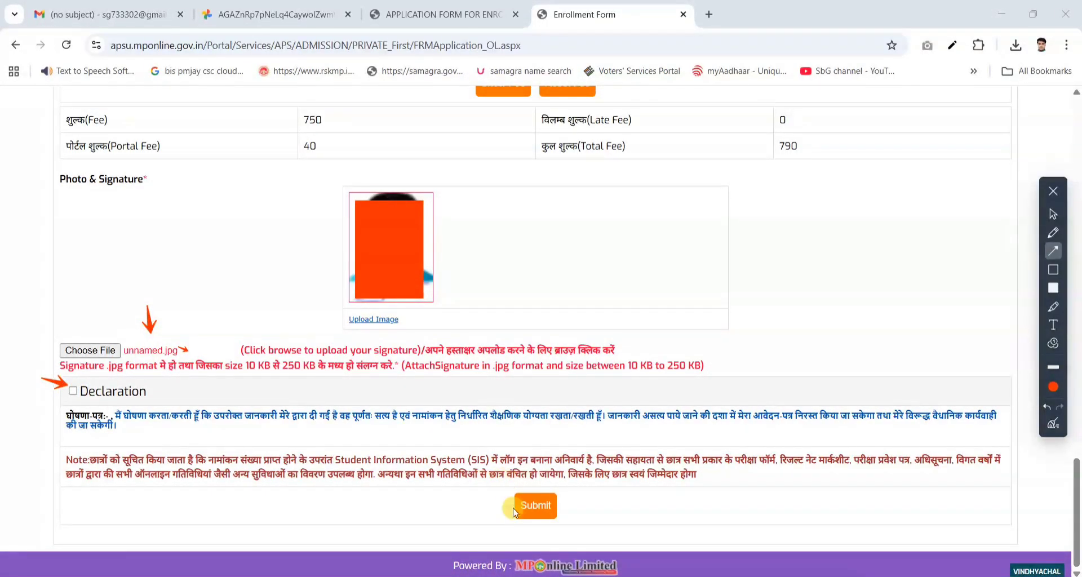
{"action": "left_click", "coordinate": [1056, 218]}
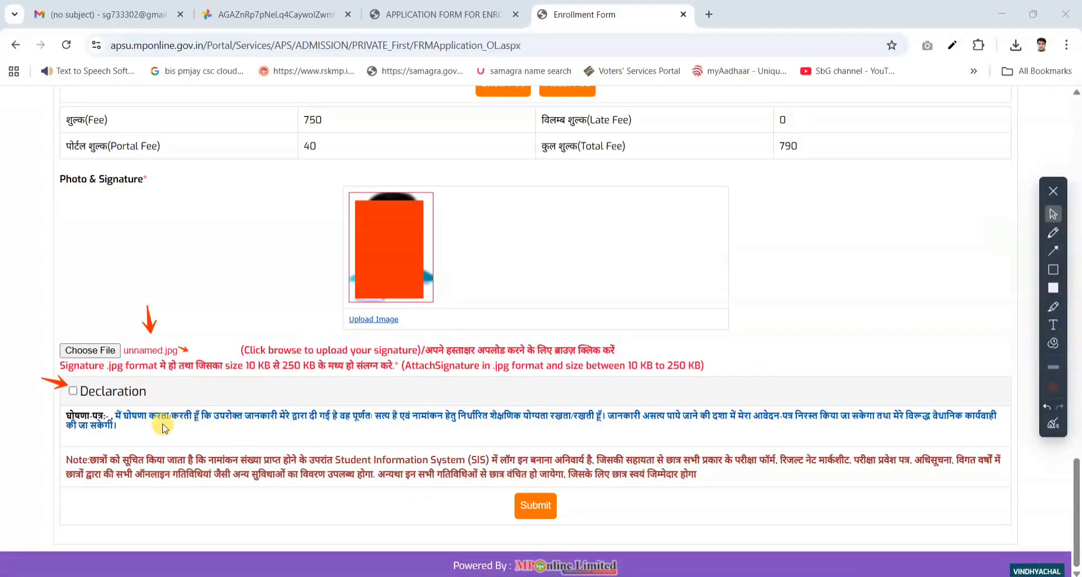
{"action": "left_click", "coordinate": [72, 390]}
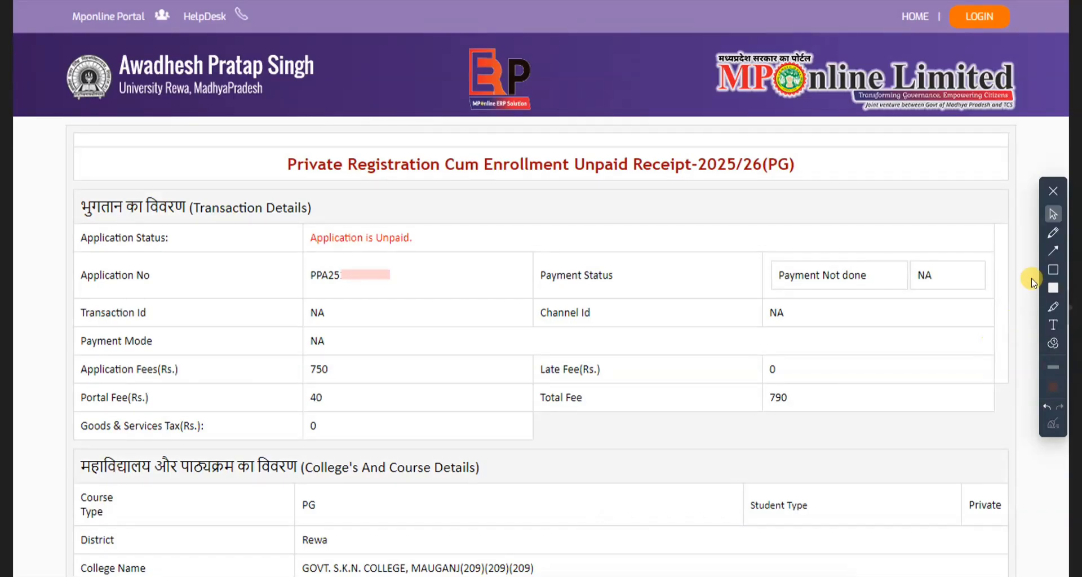
- Outline the Application Status row and the whole Transaction Details section on the unpaid receipt
{"action": "left_click", "coordinate": [1051, 270]}
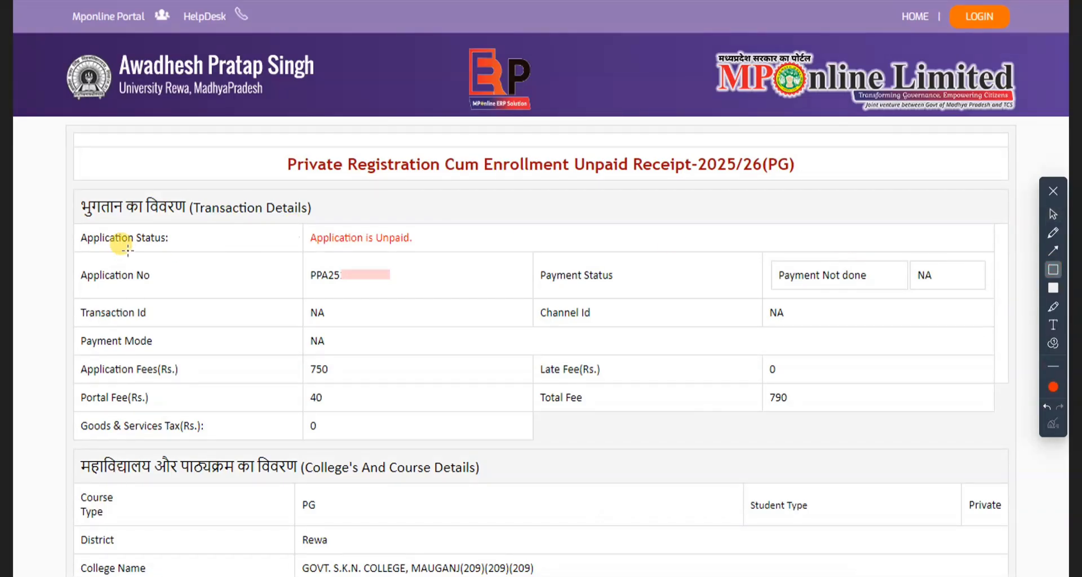
{"action": "mouse_move", "coordinate": [77, 227]}
{"action": "left_mouse_down"}
{"action": "mouse_move", "coordinate": [381, 268]}
{"action": "mouse_move", "coordinate": [456, 257]}
{"action": "left_mouse_up"}
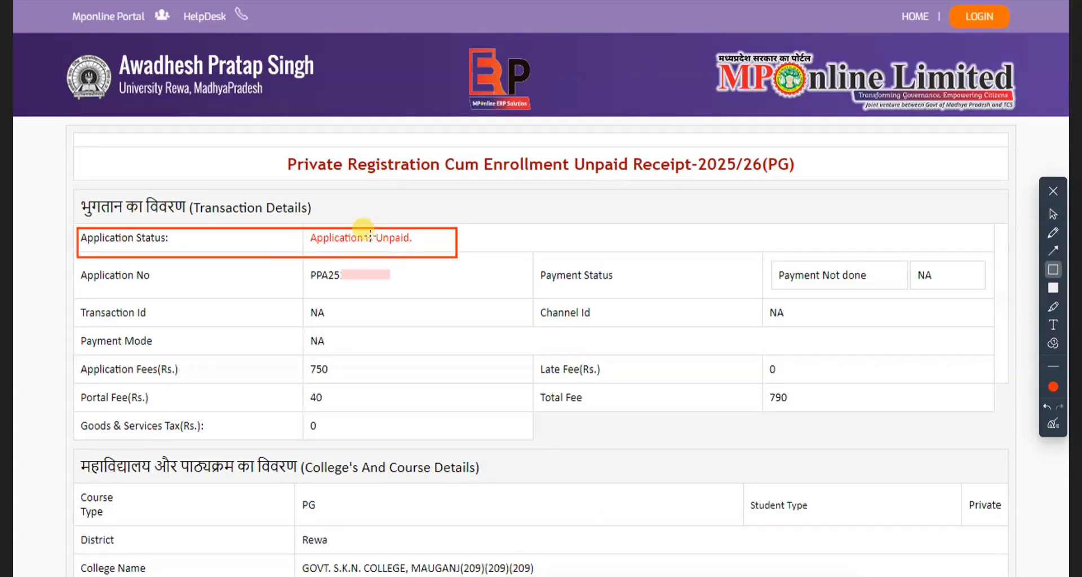
{"action": "mouse_move", "coordinate": [71, 191]}
{"action": "left_mouse_down"}
{"action": "mouse_move", "coordinate": [958, 440]}
{"action": "mouse_move", "coordinate": [1011, 439]}
{"action": "left_mouse_up"}
- Change the outline colour to purple and outline the Application No, Transaction Id, Payment Mode, Application Fees, Total Fee and Payment Status entries
{"action": "left_click", "coordinate": [1053, 387]}
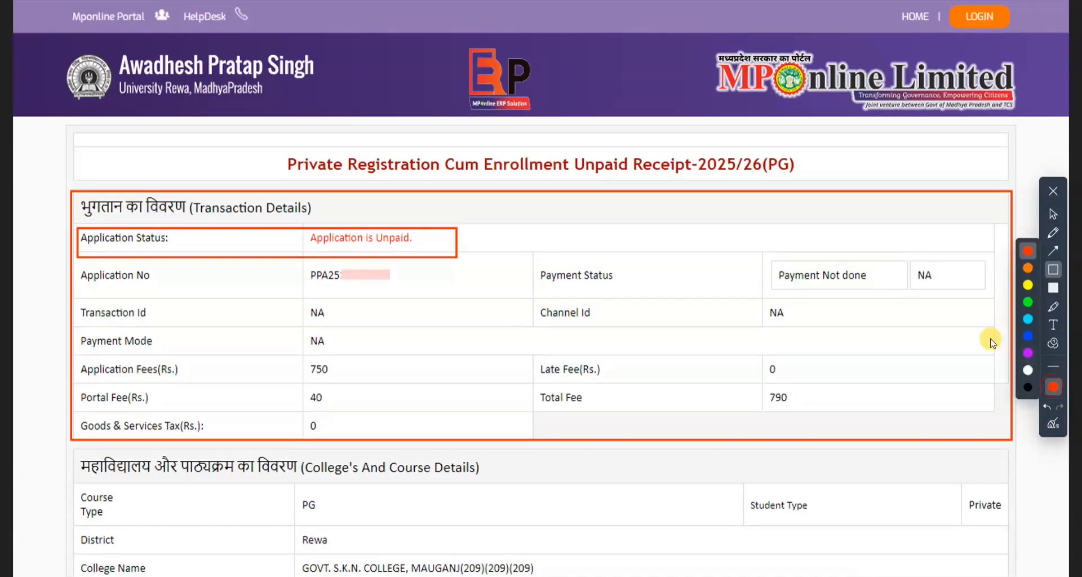
{"action": "left_click", "coordinate": [1027, 336]}
{"action": "left_click", "coordinate": [1053, 384]}
{"action": "left_click", "coordinate": [1027, 352]}
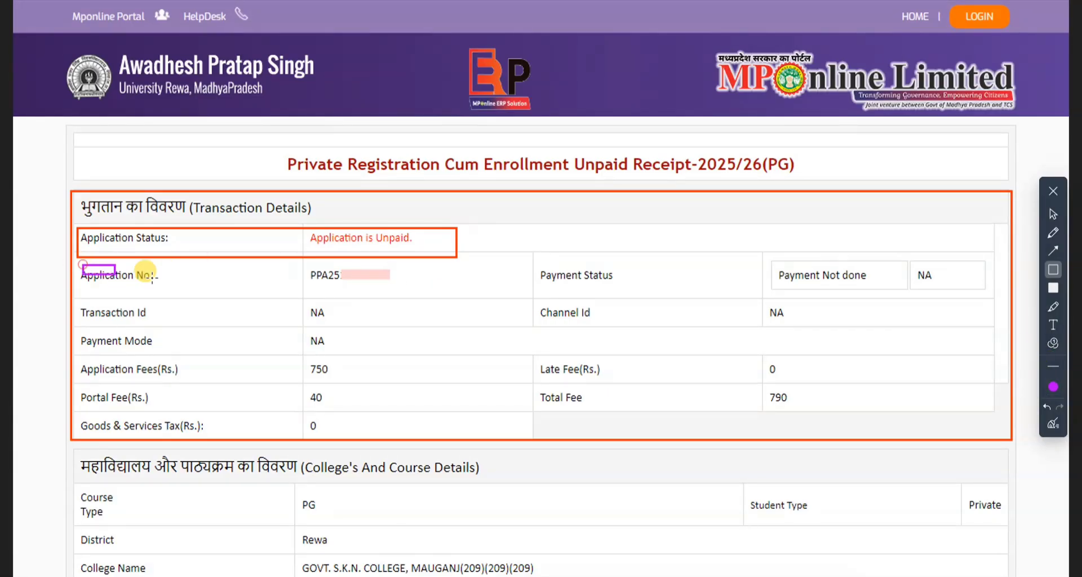
{"action": "left_click_drag", "start_coordinate": [82, 265], "coordinate": [432, 293]}
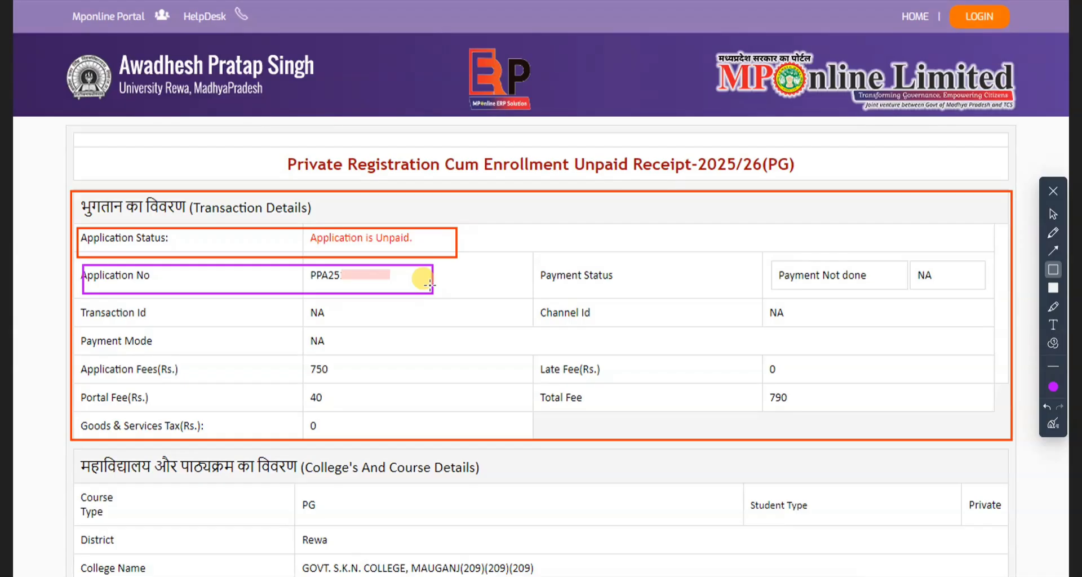
{"action": "mouse_move", "coordinate": [100, 305]}
{"action": "left_mouse_down"}
{"action": "mouse_move", "coordinate": [203, 327]}
{"action": "mouse_move", "coordinate": [337, 328]}
{"action": "left_mouse_up"}
{"action": "left_click_drag", "start_coordinate": [154, 334], "coordinate": [355, 351]}
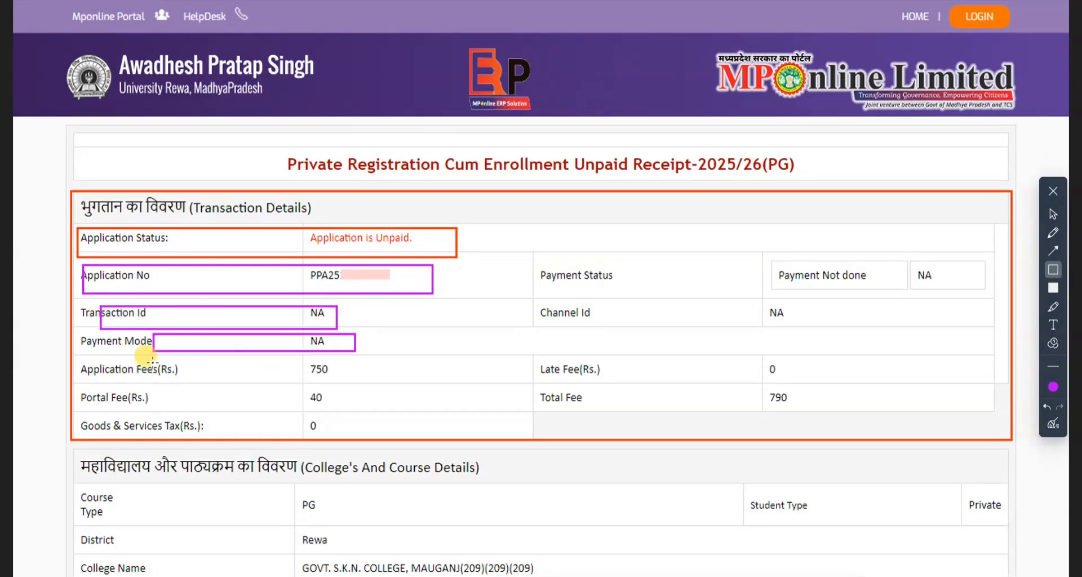
{"action": "left_click_drag", "start_coordinate": [131, 362], "coordinate": [362, 390]}
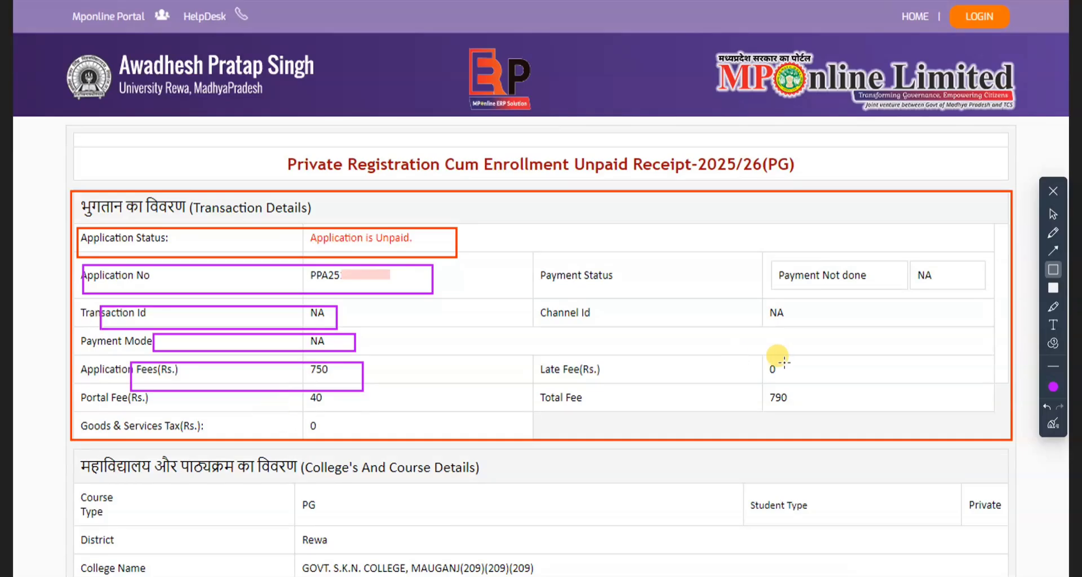
{"action": "left_click_drag", "start_coordinate": [765, 386], "coordinate": [799, 405]}
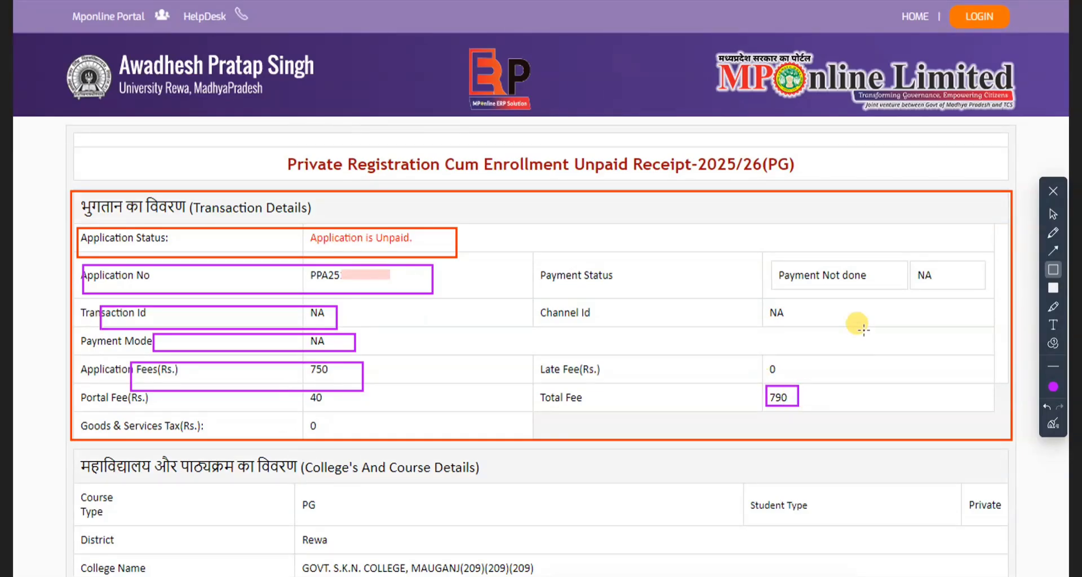
{"action": "left_click_drag", "start_coordinate": [763, 260], "coordinate": [954, 293]}
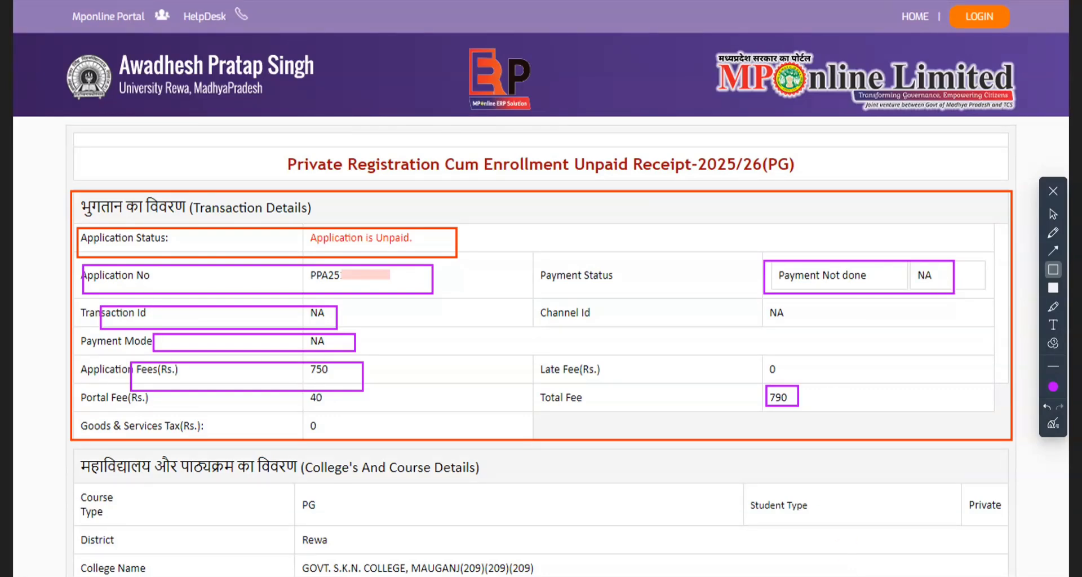
{"action": "left_click", "coordinate": [1053, 214]}
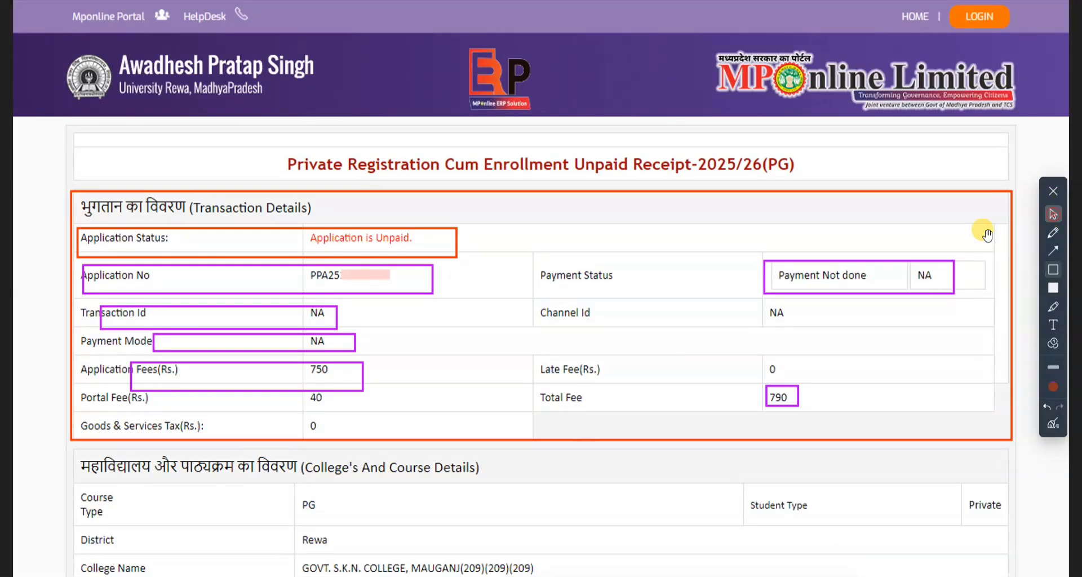
- Clear all outlines from the receipt and outline the Proceed to Payment button below the Enclosures section
{"action": "scroll", "coordinate": [606, 341], "scroll_direction": "down", "scroll_amount": 6}
{"action": "scroll", "coordinate": [605, 341], "scroll_direction": "up", "scroll_amount": 5}
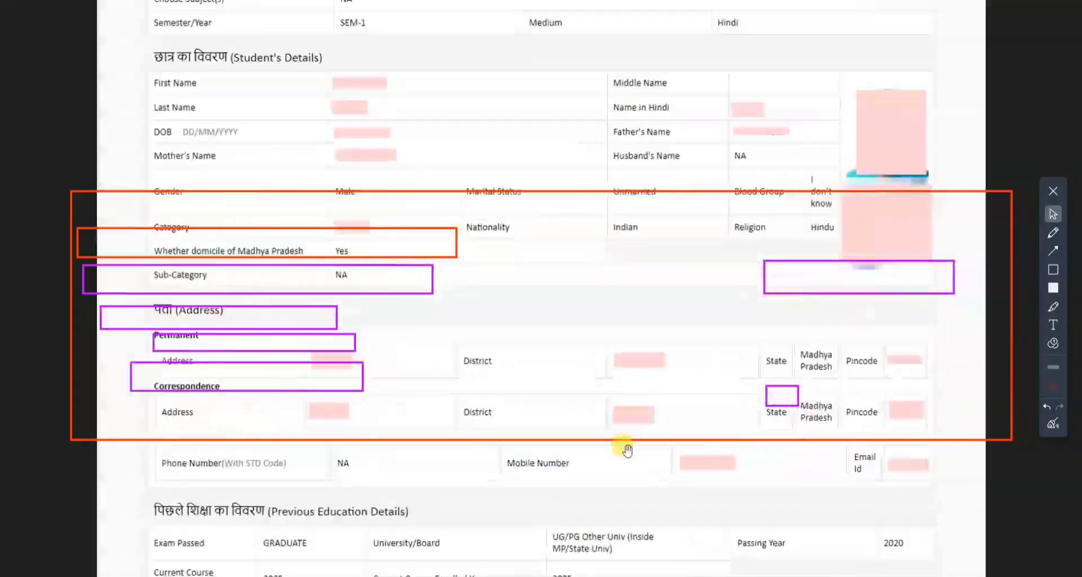
{"action": "scroll", "coordinate": [627, 449], "scroll_direction": "down", "scroll_amount": 10}
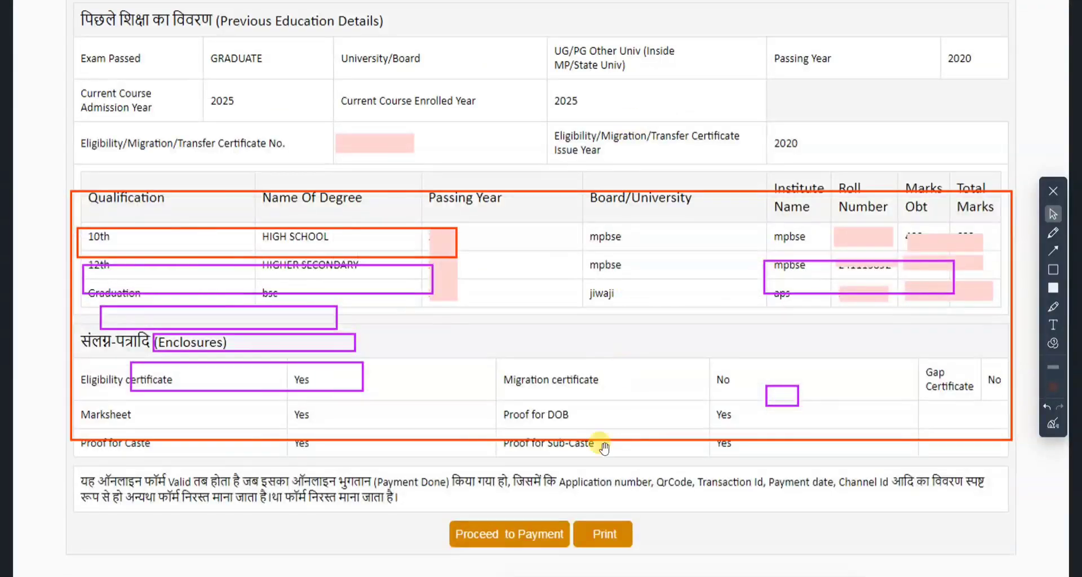
{"action": "left_click", "coordinate": [1052, 424]}
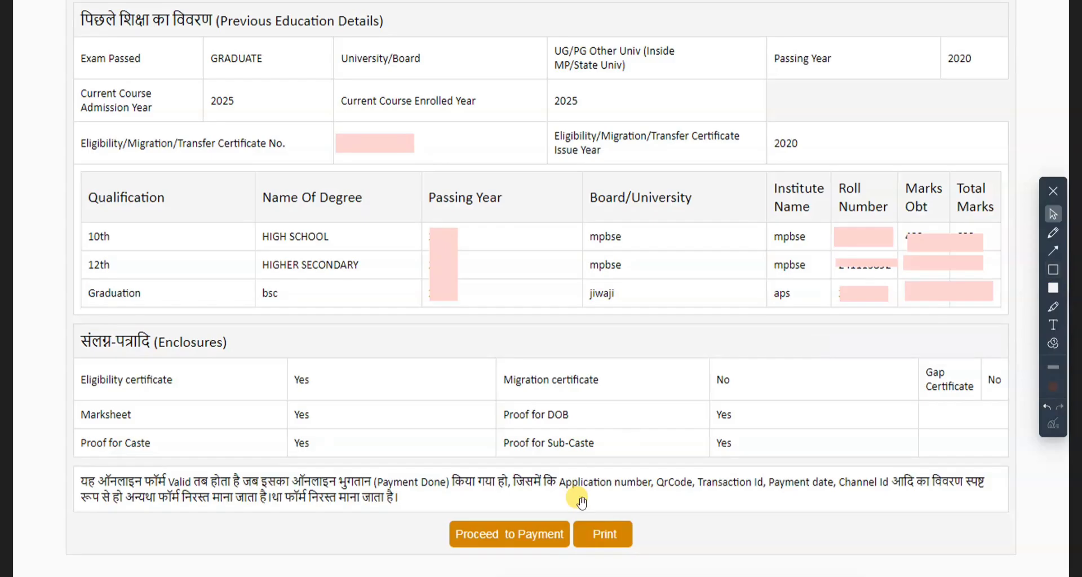
{"action": "left_click", "coordinate": [1053, 270]}
{"action": "left_click_drag", "start_coordinate": [435, 508], "coordinate": [574, 555]}
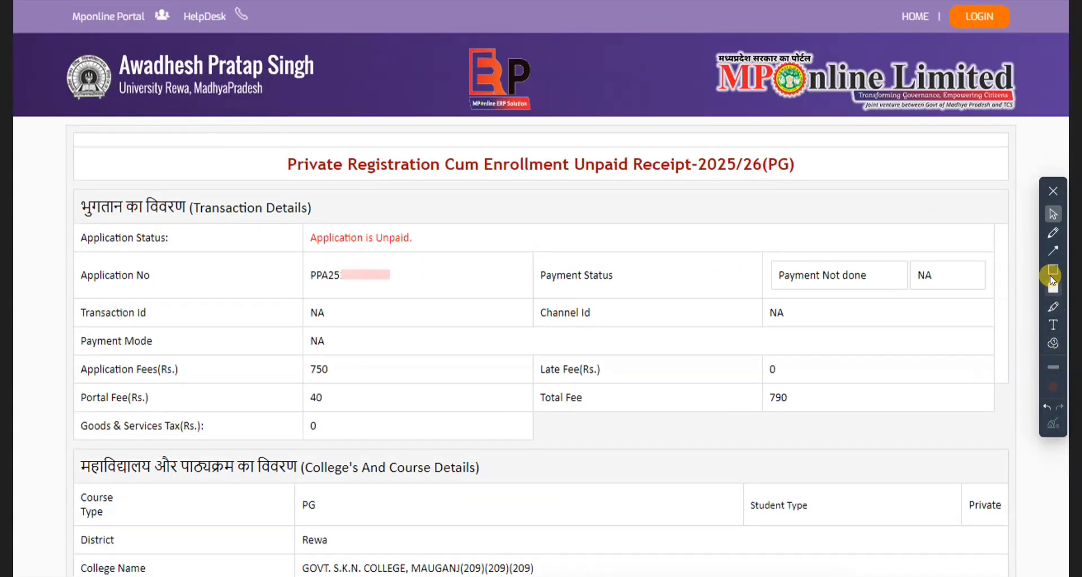
- Outline the Application Status, Payment Status, Channel Id, and Transaction Id with Payment Mode entries in Transaction Details
{"action": "left_click", "coordinate": [1052, 269]}
{"action": "left_click_drag", "start_coordinate": [87, 213], "coordinate": [432, 254]}
{"action": "left_click_drag", "start_coordinate": [735, 248], "coordinate": [940, 288]}
{"action": "left_click_drag", "start_coordinate": [525, 299], "coordinate": [805, 333]}
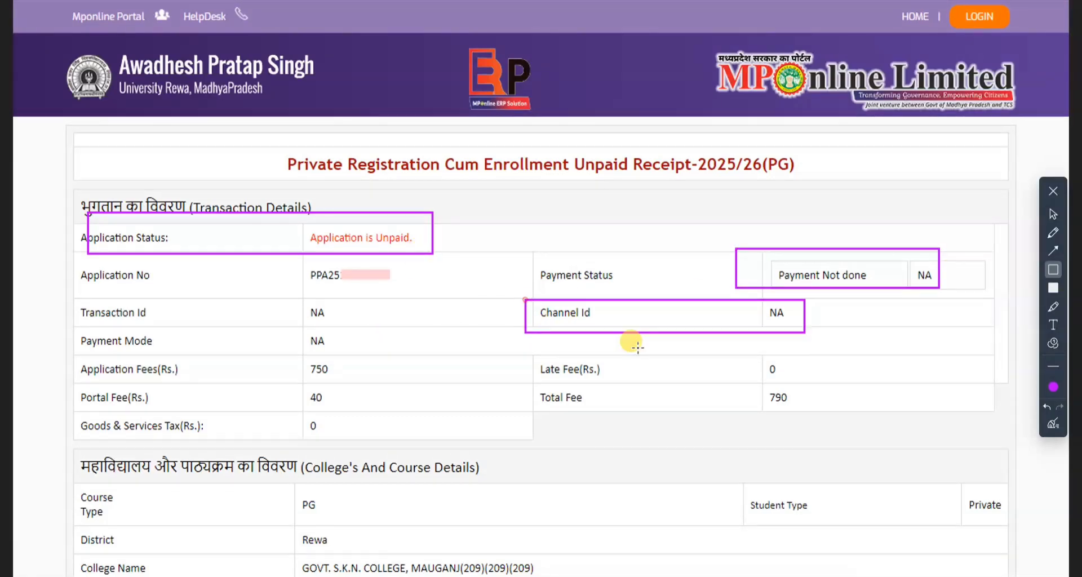
{"action": "mouse_move", "coordinate": [73, 300]}
{"action": "left_mouse_down"}
{"action": "mouse_move", "coordinate": [343, 365]}
{"action": "mouse_move", "coordinate": [359, 355]}
{"action": "left_mouse_up"}
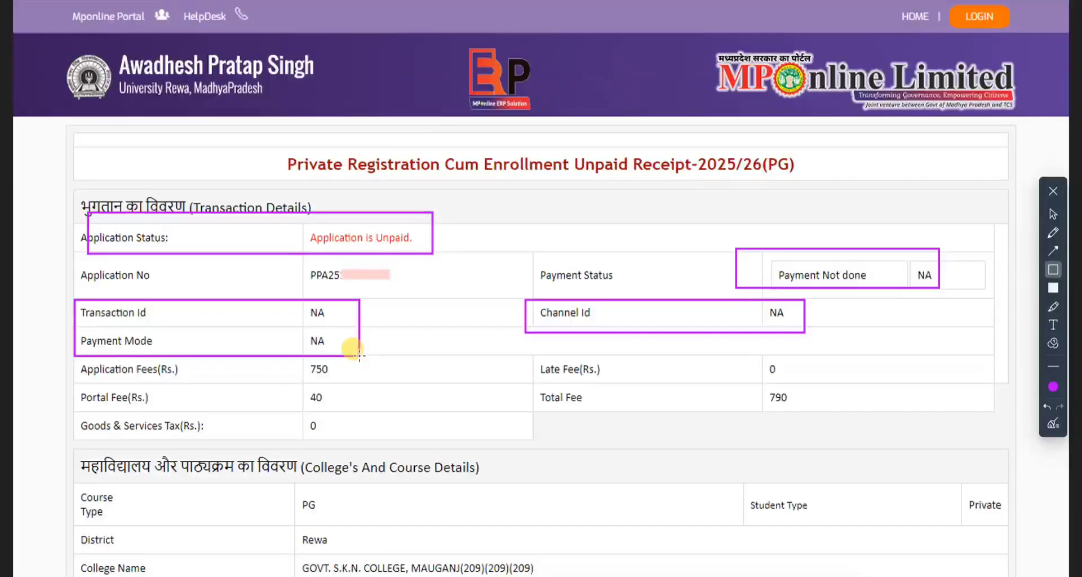
- Add a red text note below the Total Fee row listing "printt", "attach", "college" and "admission"
{"action": "left_click", "coordinate": [1053, 325]}
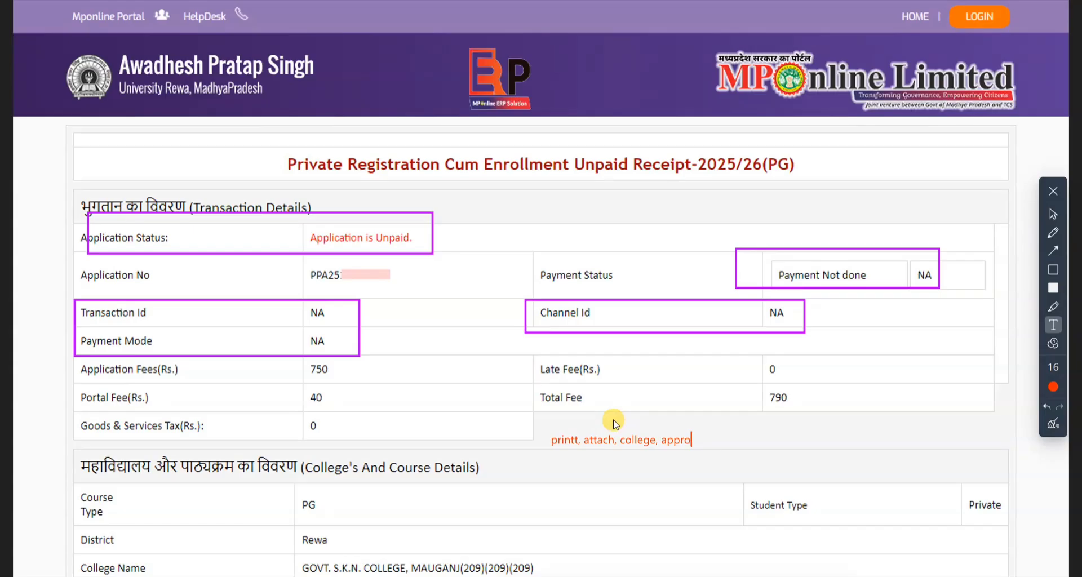
{"action": "type", "text": "admission"}
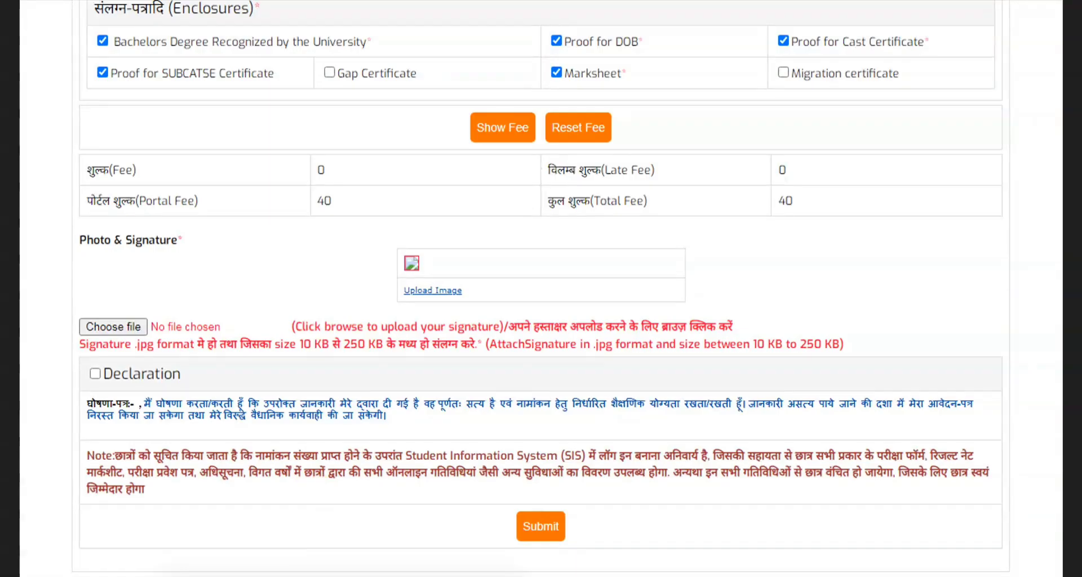
- Outline the Fee and Total Fee entries on the form that has the caste and sub-caste certificate enclosures ticked
{"action": "left_click", "coordinate": [1054, 270]}
{"action": "left_click_drag", "start_coordinate": [81, 158], "coordinate": [370, 181]}
{"action": "left_click", "coordinate": [307, 188]}
{"action": "left_click_drag", "start_coordinate": [546, 189], "coordinate": [815, 221]}
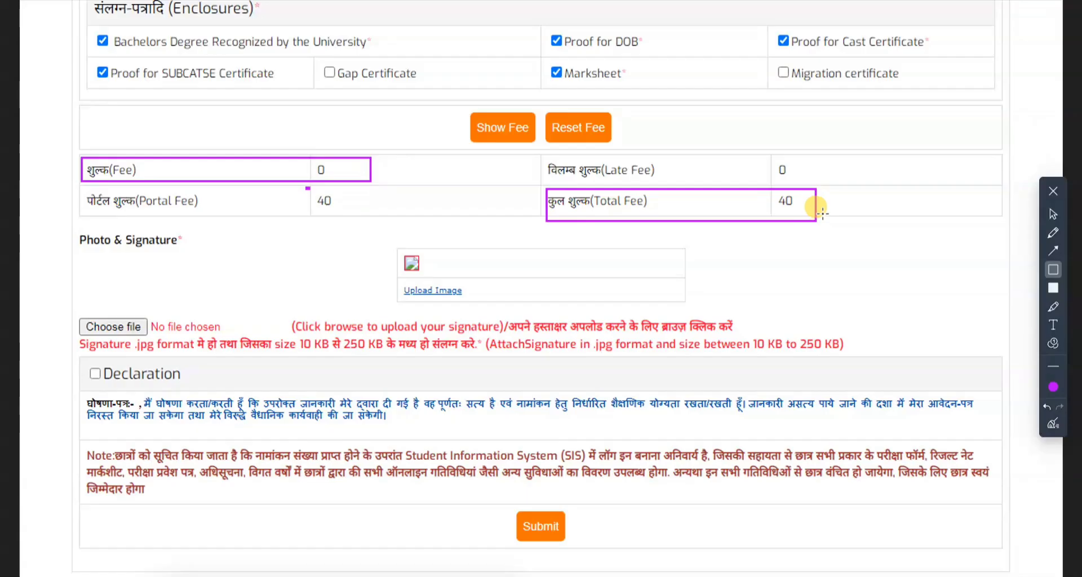